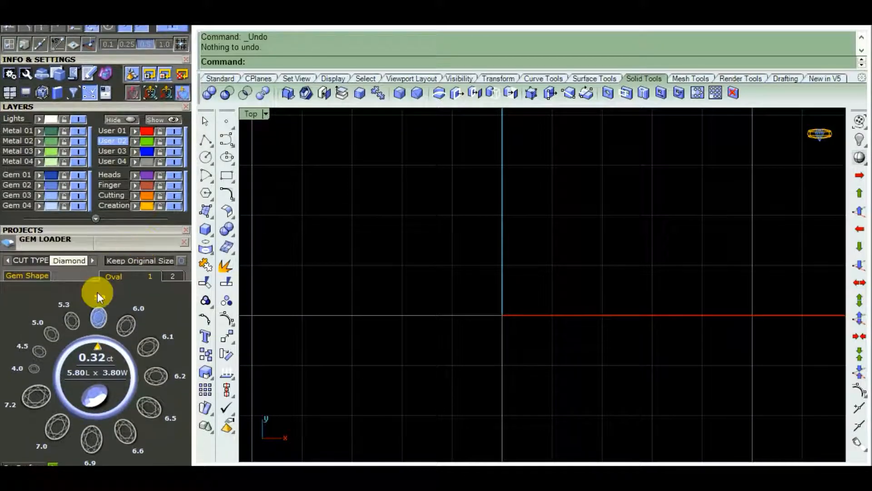
Load a 4.00 × 2.00 mm oval diamond at the origin from the gem loader
click(35, 369)
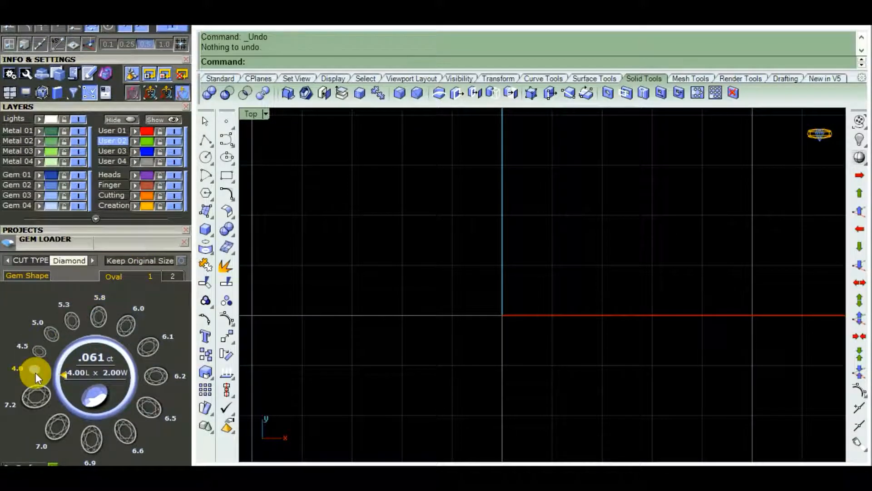
click(36, 369)
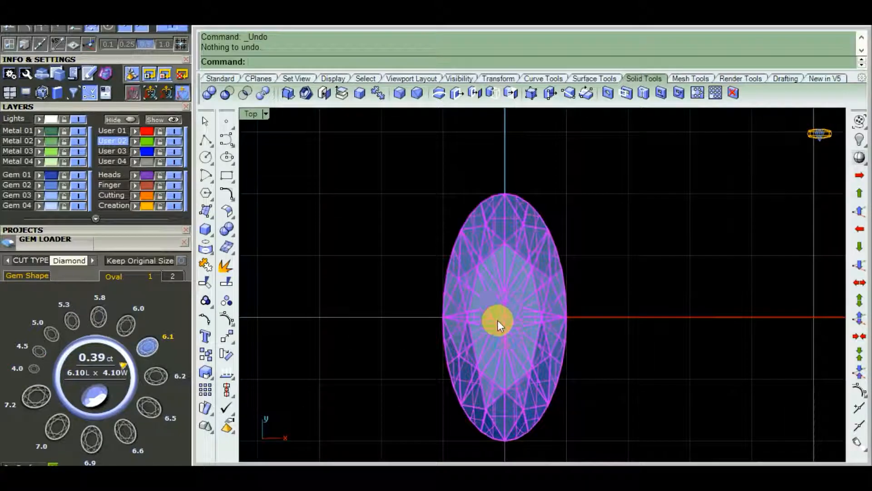
scroll(497, 320, up, 2)
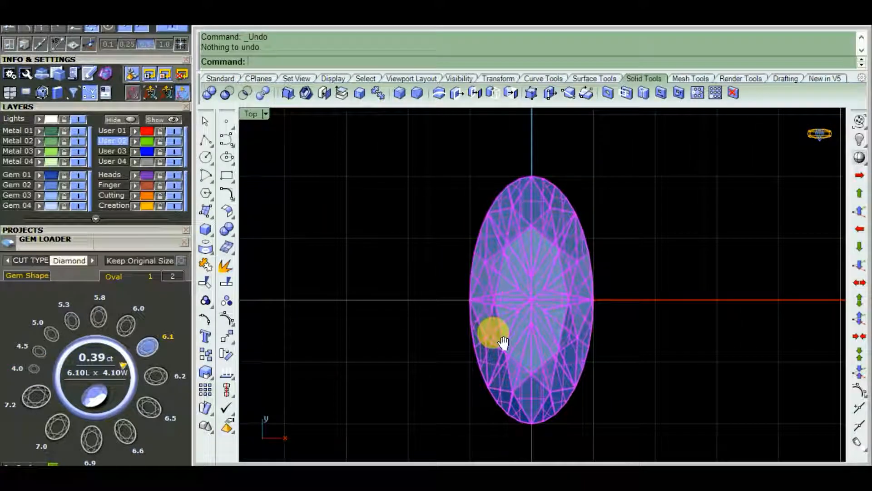
click(221, 78)
scroll(491, 247, down, 2)
right_drag(514, 305, 524, 288)
scroll(519, 277, up, 2)
scroll(534, 269, down, 3)
scroll(516, 299, up, 2)
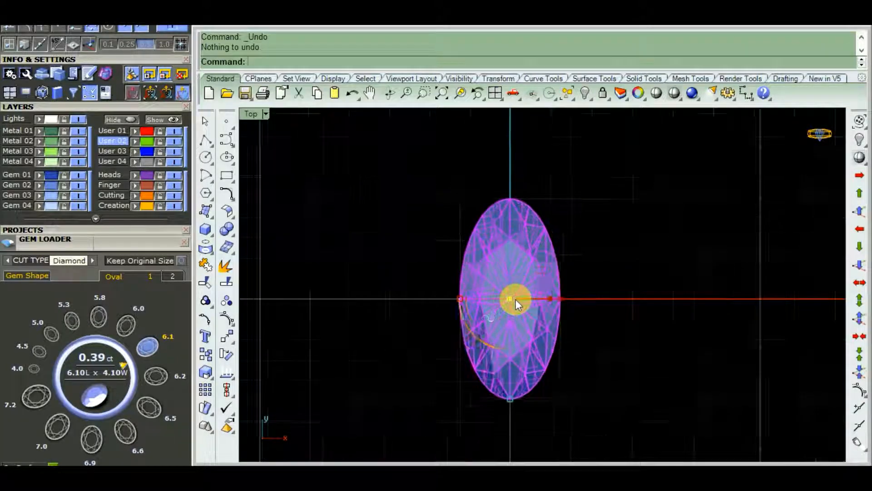
scroll(516, 299, up, 1)
scroll(509, 312, down, 2)
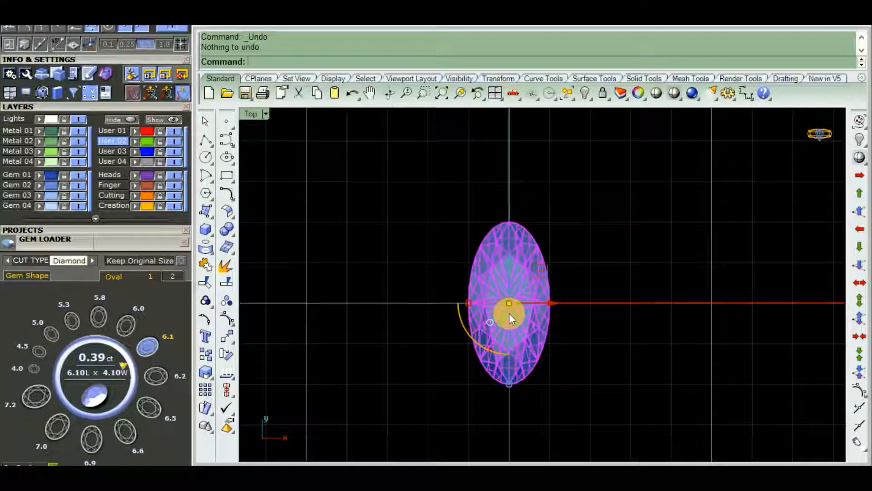
right_drag(509, 313, 517, 297)
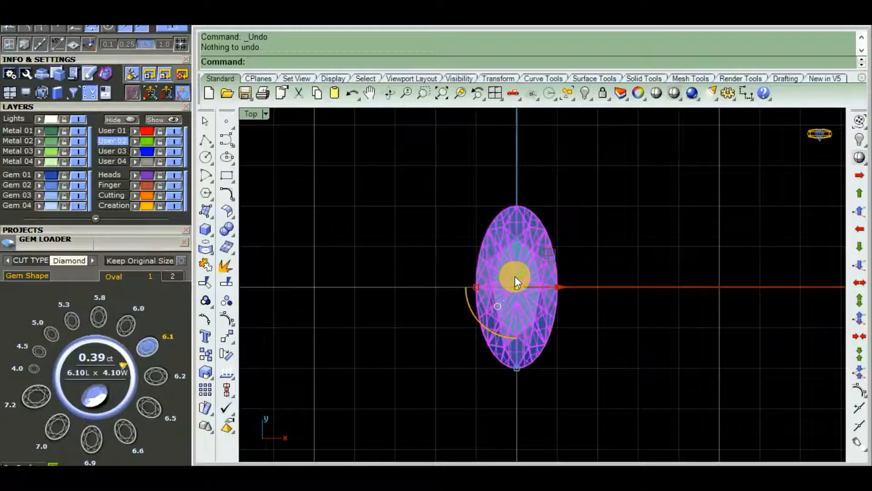
scroll(515, 277, up, 1)
right_drag(519, 284, 528, 310)
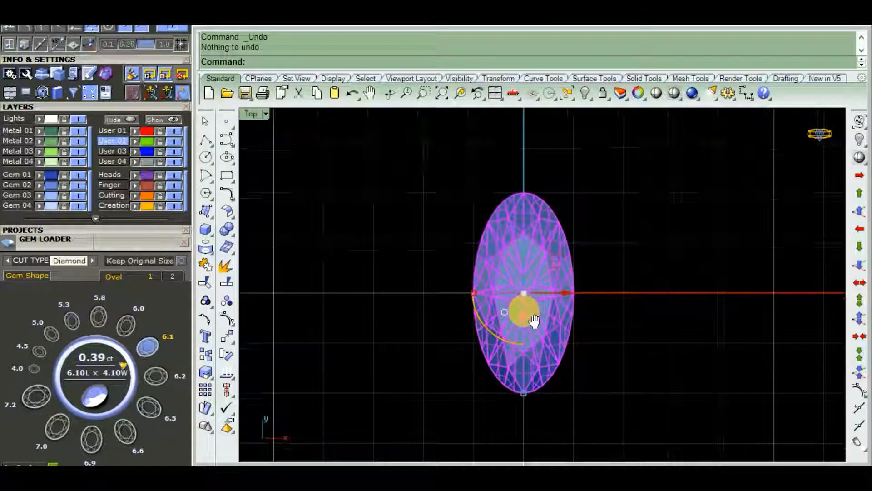
Scale the oval gem's width in one direction from origin 0, using its widest point on the X axis as reference and 3/2 as the new half-width
text(1d)
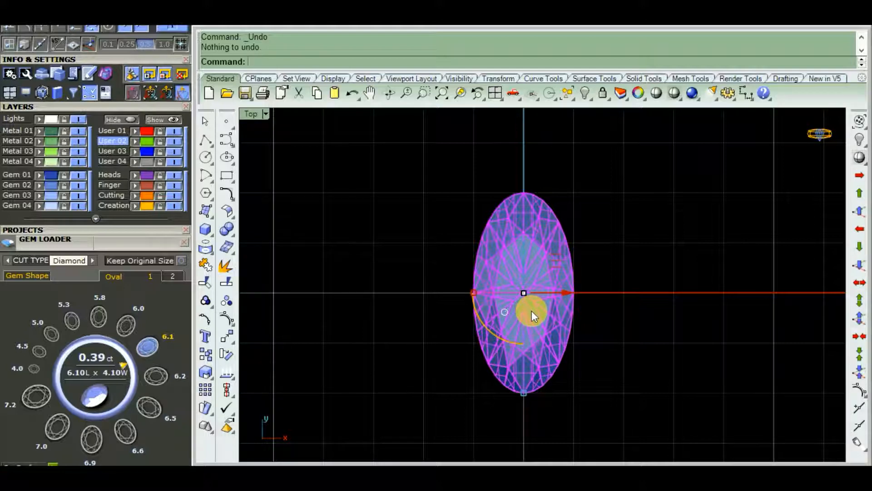
key(Return)
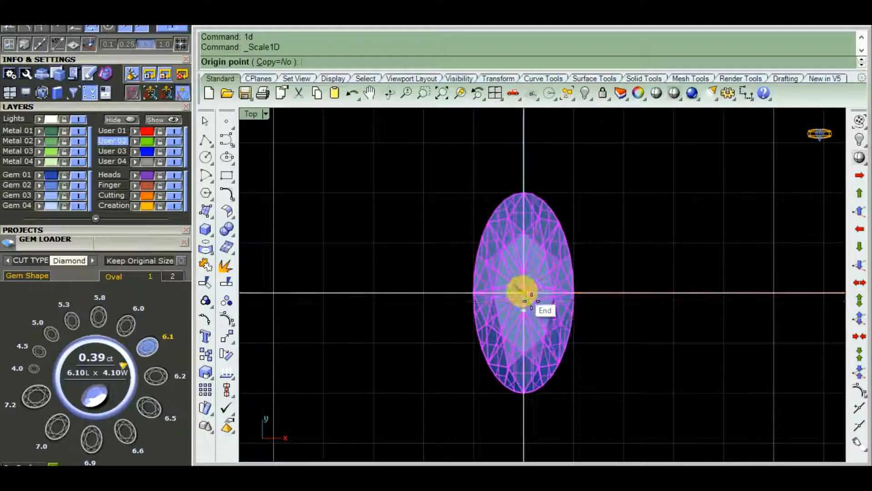
text(0)
key(Return)
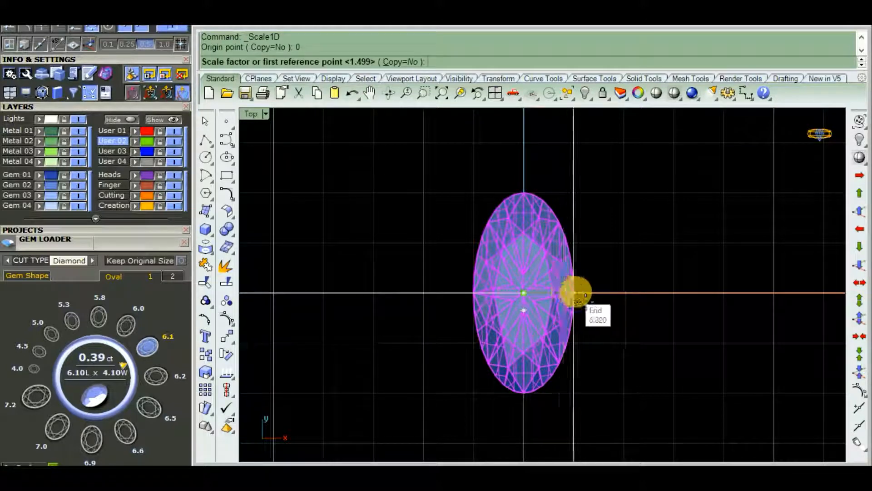
click(574, 292)
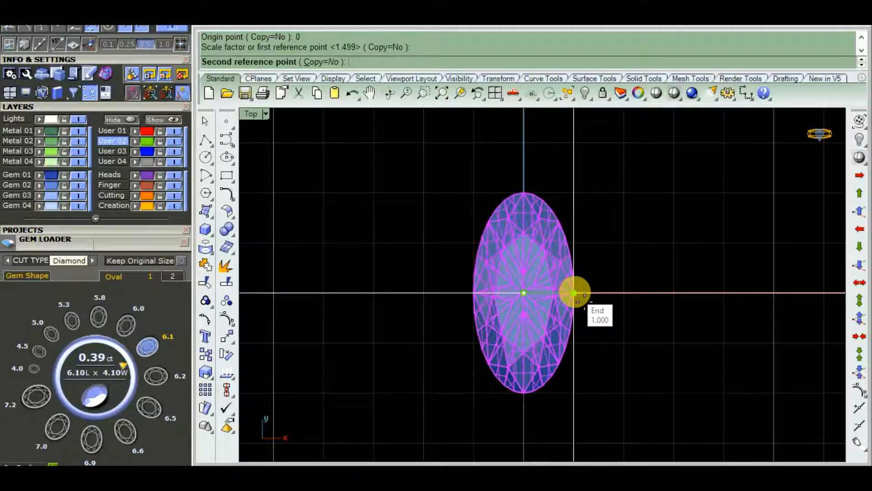
text(3/2)
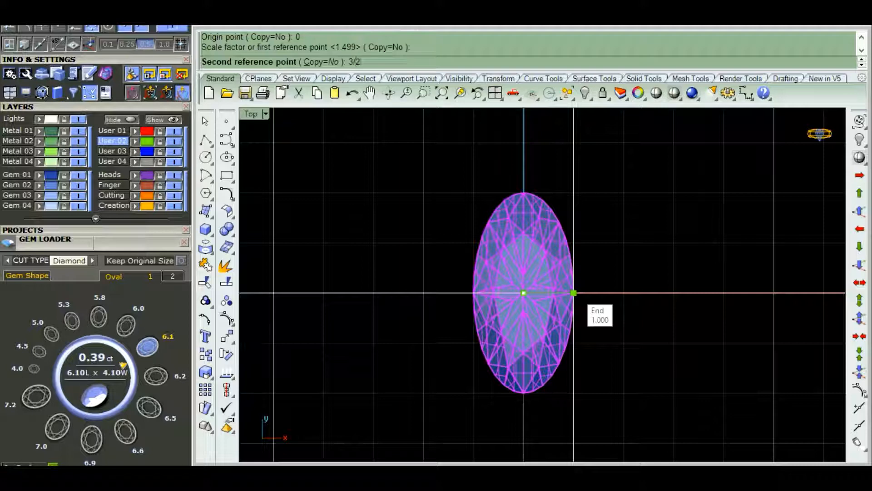
key(Return)
click(680, 320)
Measure the oval gem's width between its two side end points on the X axis
scroll(590, 294, down, 6)
right_drag(593, 297, 578, 289)
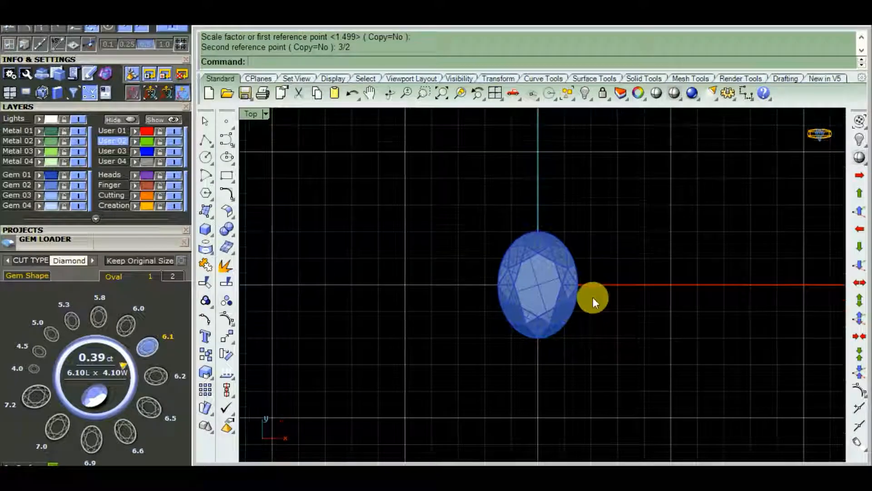
scroll(593, 297, up, 5)
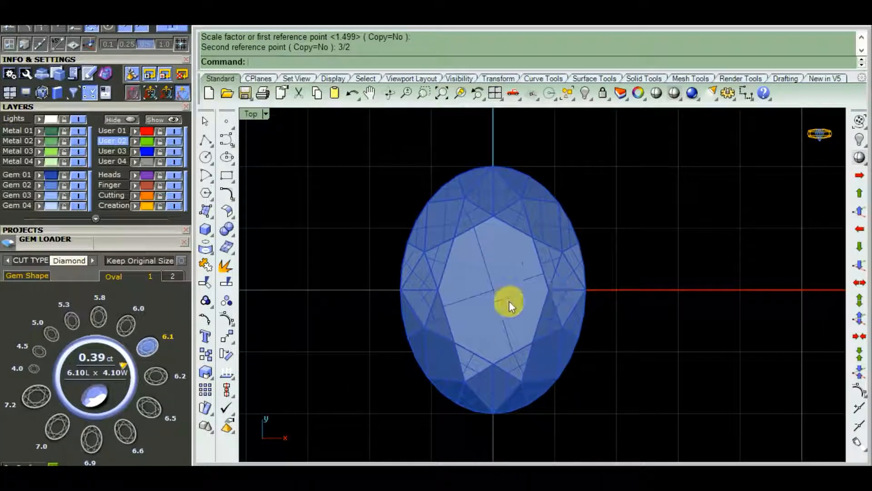
text(dist)
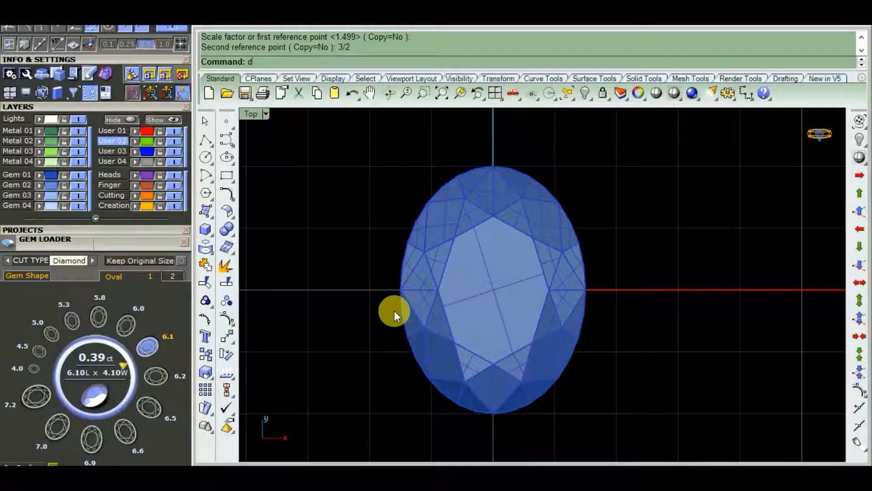
key(Return)
click(400, 290)
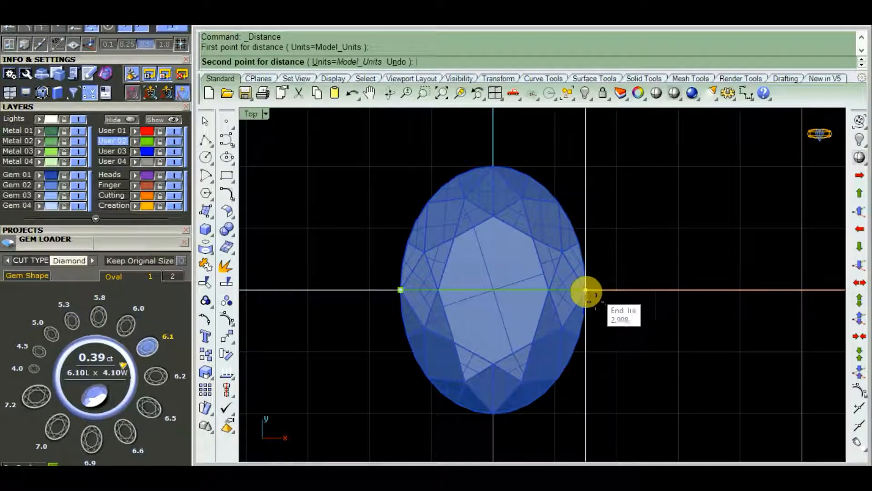
click(586, 290)
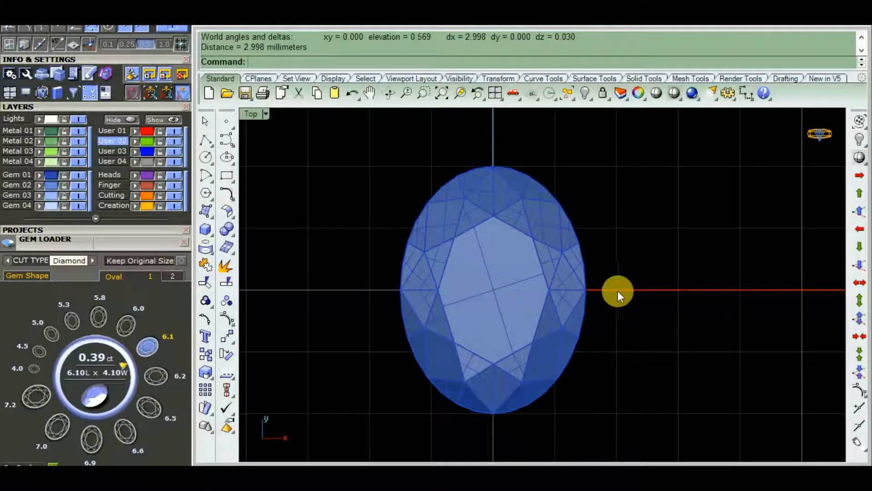
Check the oval gem's length between its two tips on the Y axis with the Distance command
right_drag(605, 312, 632, 311)
text(d)
key(Return)
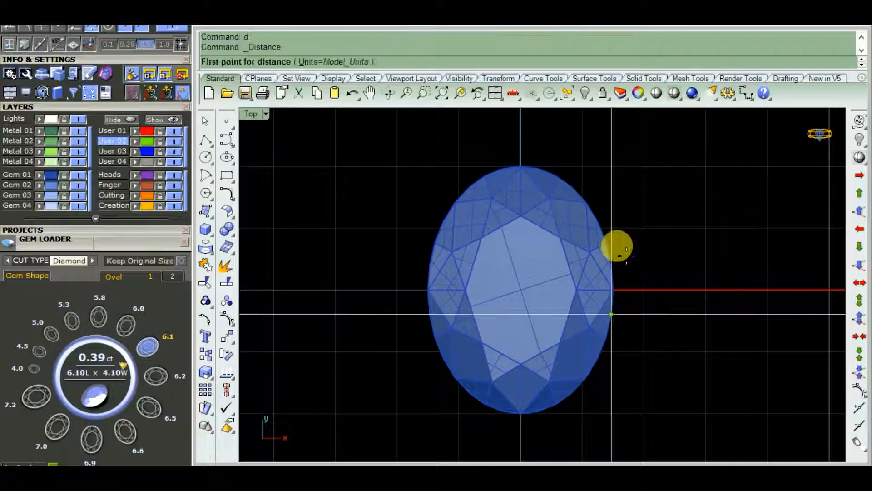
click(521, 166)
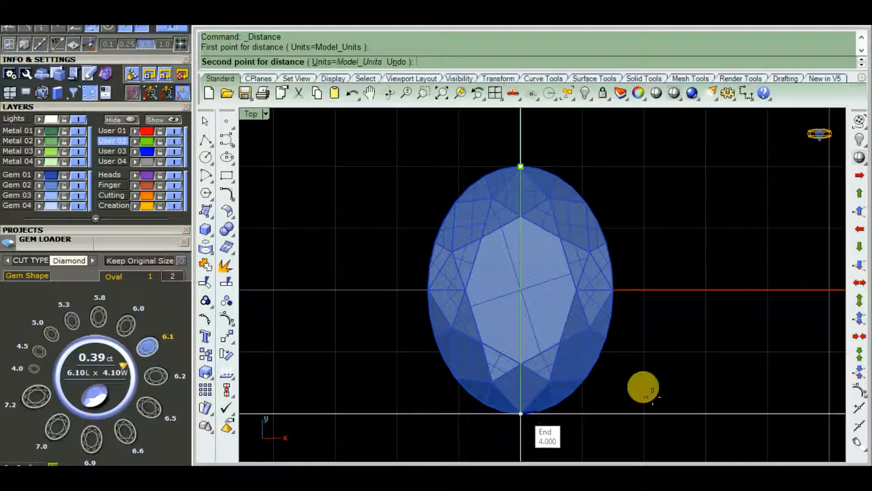
key(Escape)
Select the oval gem and hide the Gem 01 layer
scroll(586, 302, down, 6)
click(614, 310)
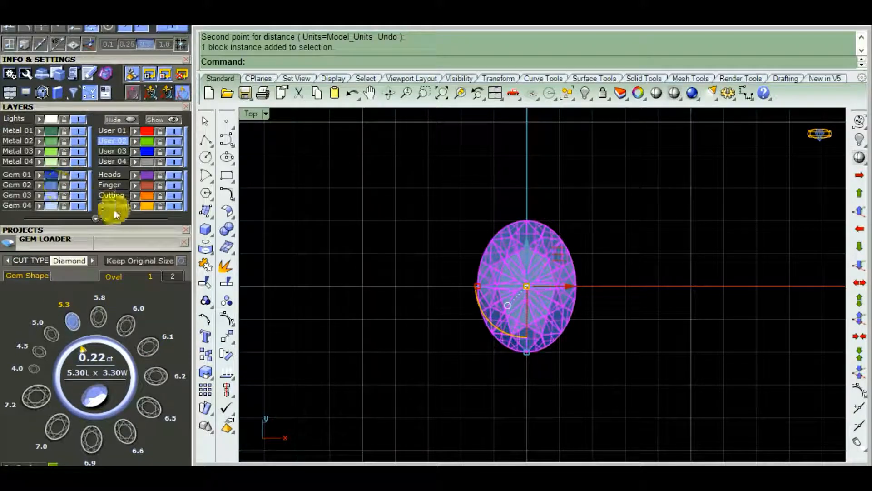
click(78, 175)
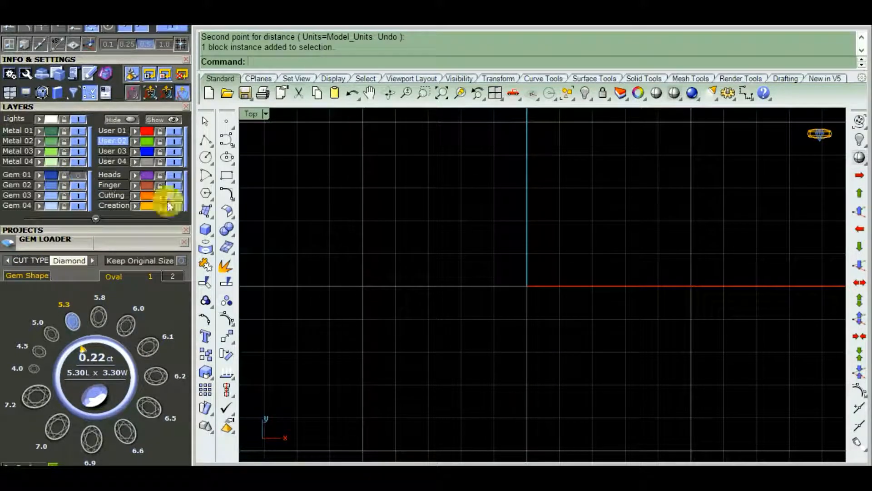
With ortho on, draw a vertical BothSides line centred on origin 0, with a half-length of 4/2
right_drag(541, 311, 533, 312)
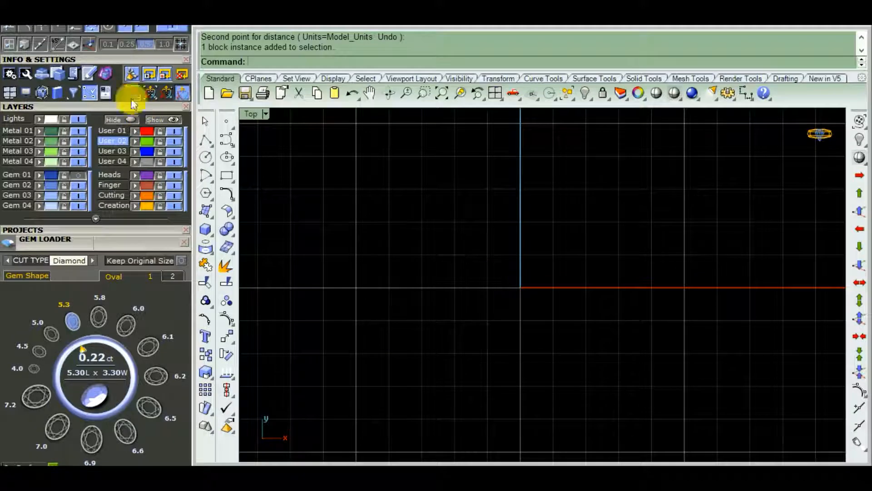
click(203, 142)
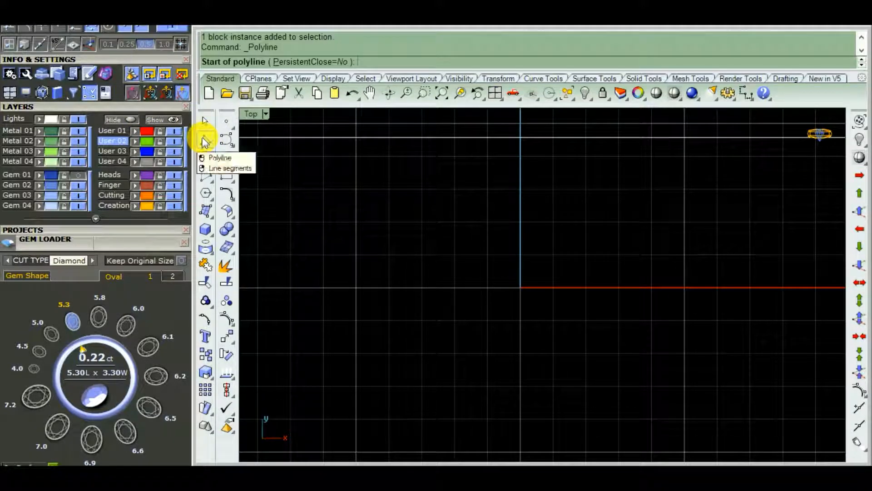
click(210, 149)
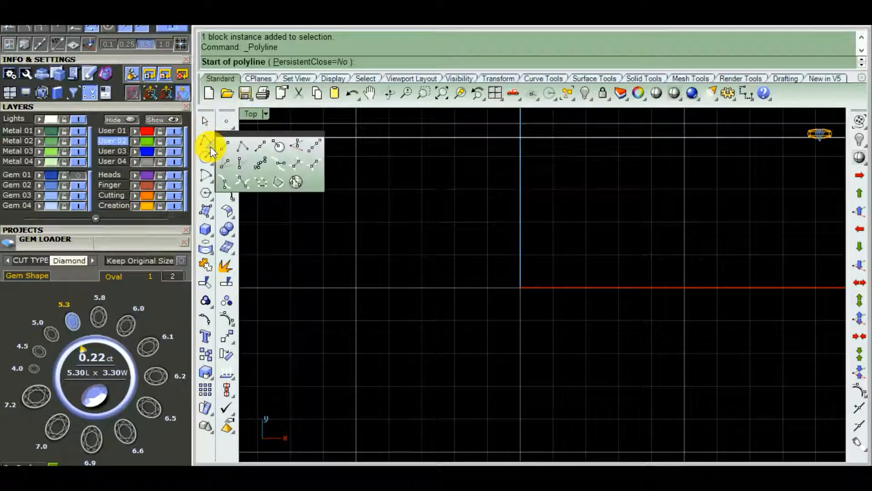
click(227, 149)
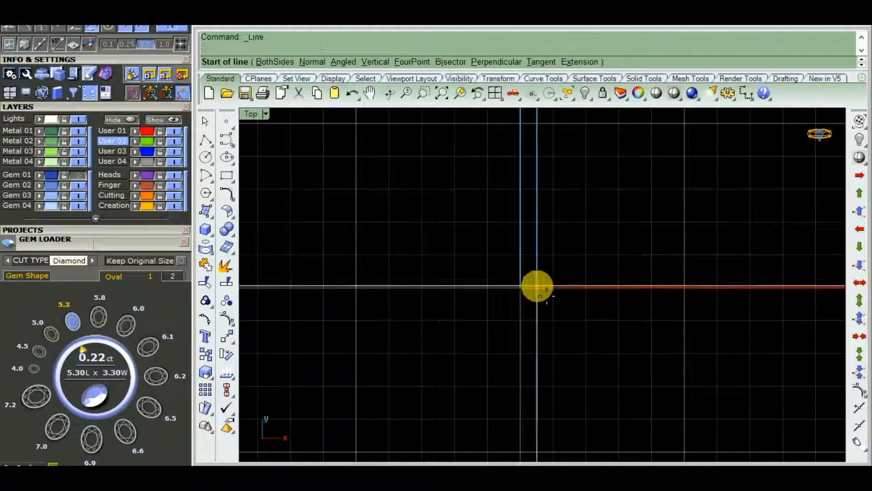
text(0)
key(Return)
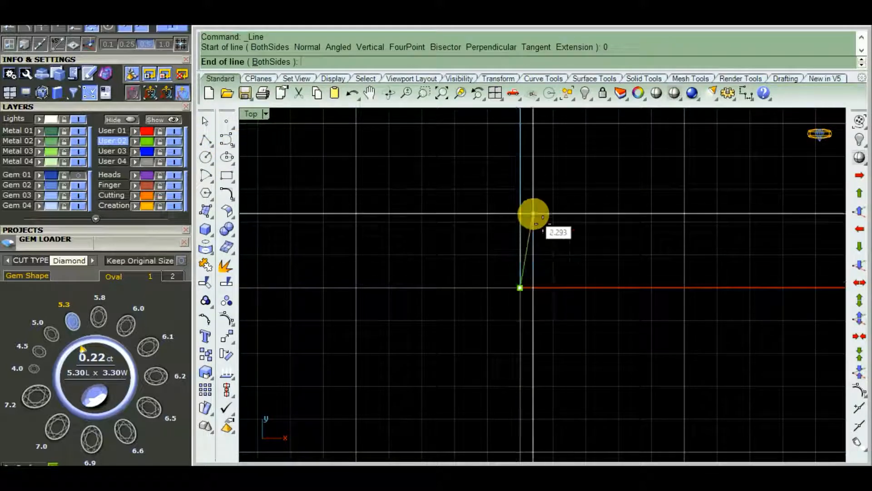
text(b)
key(Return)
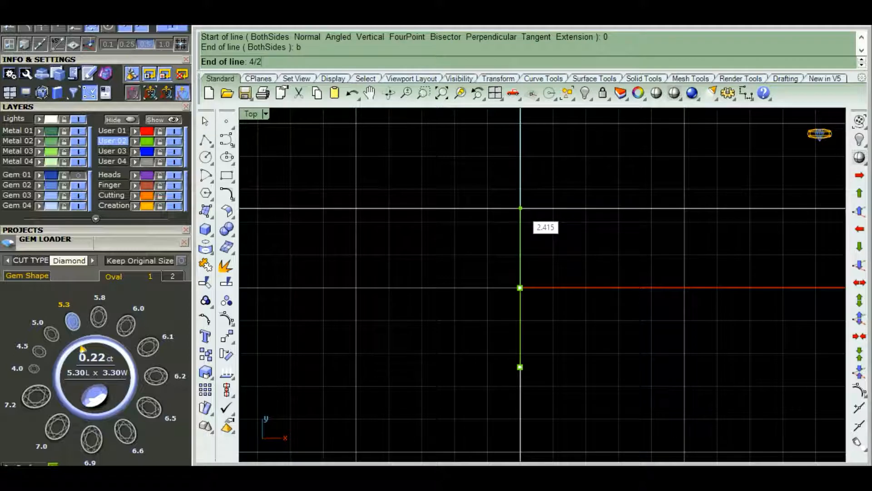
key(Return)
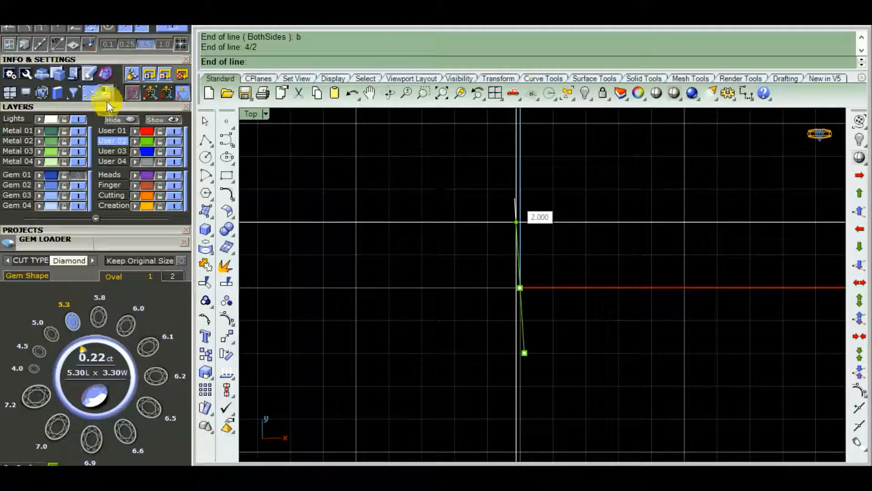
click(57, 44)
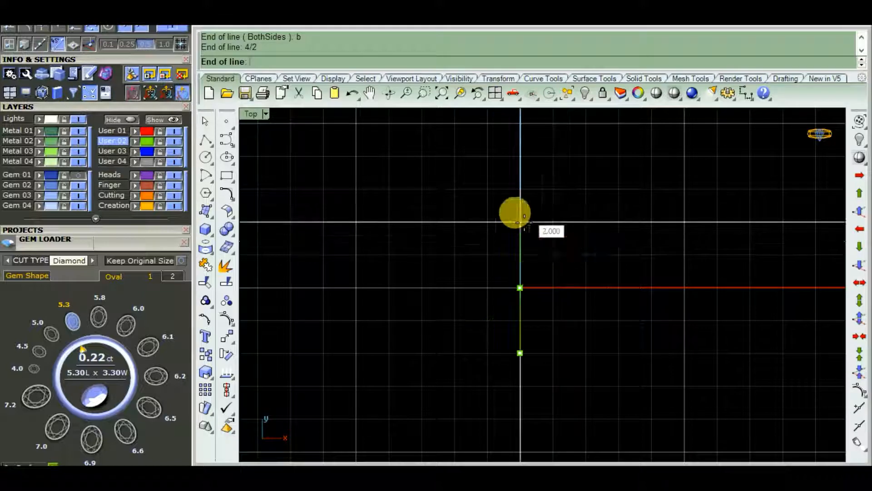
click(515, 200)
Draw a horizontal BothSides line centred on origin 0, with a half-length of 3/2
scroll(588, 281, up, 4)
right_drag(545, 292, 566, 310)
scroll(573, 299, down, 4)
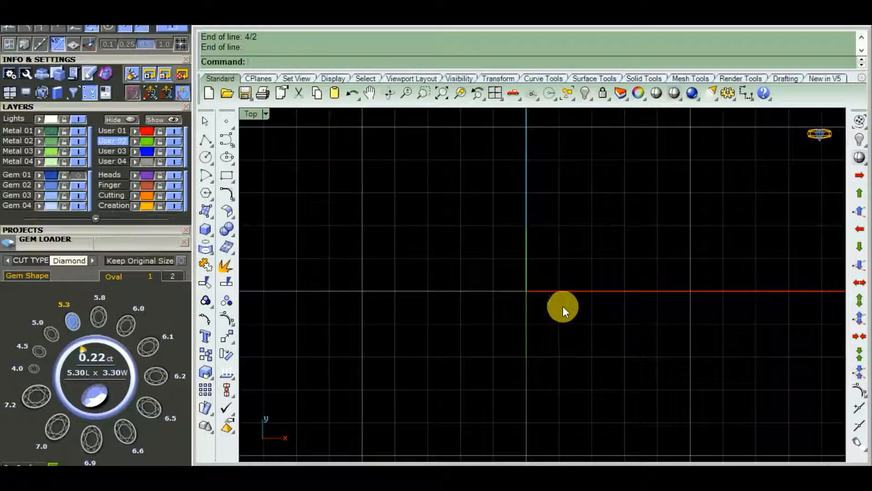
key(Return)
text(0)
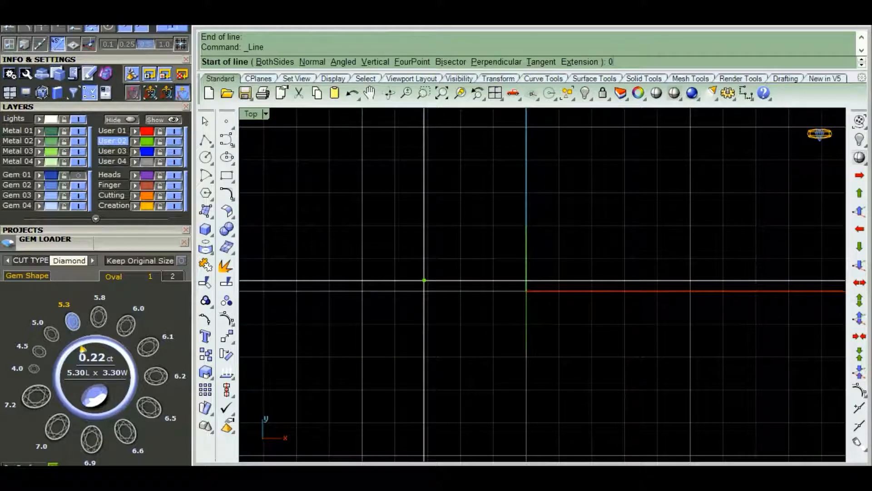
key(Return)
text(0)
text(n)
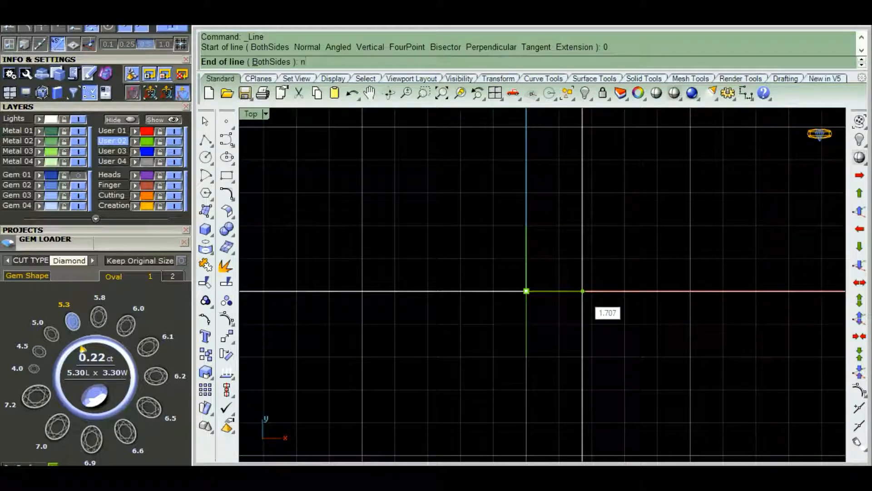
key(Return)
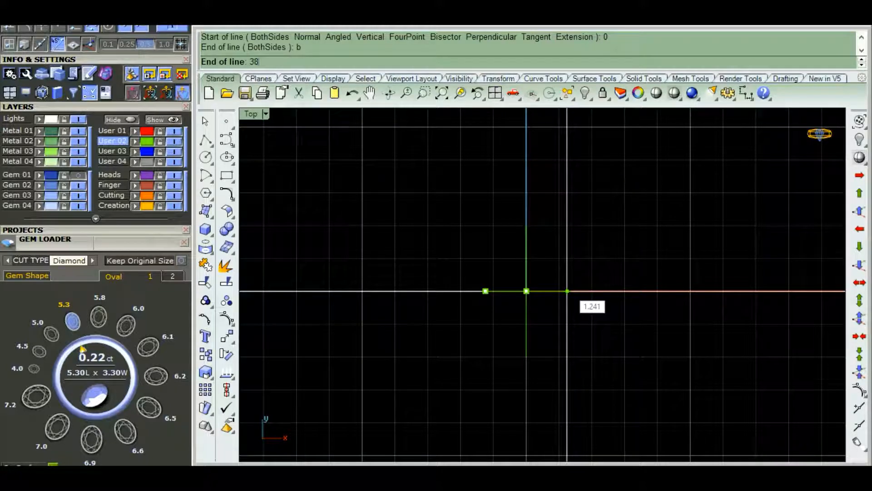
text(3/2)
key(Return)
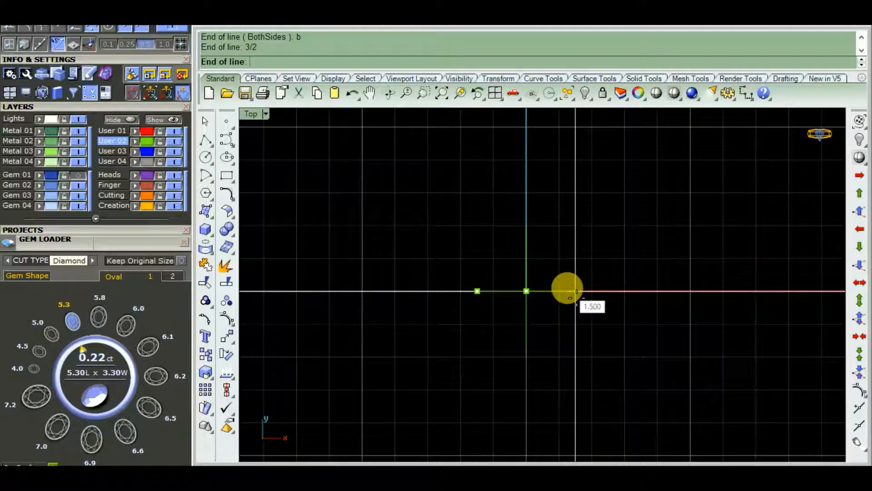
click(576, 290)
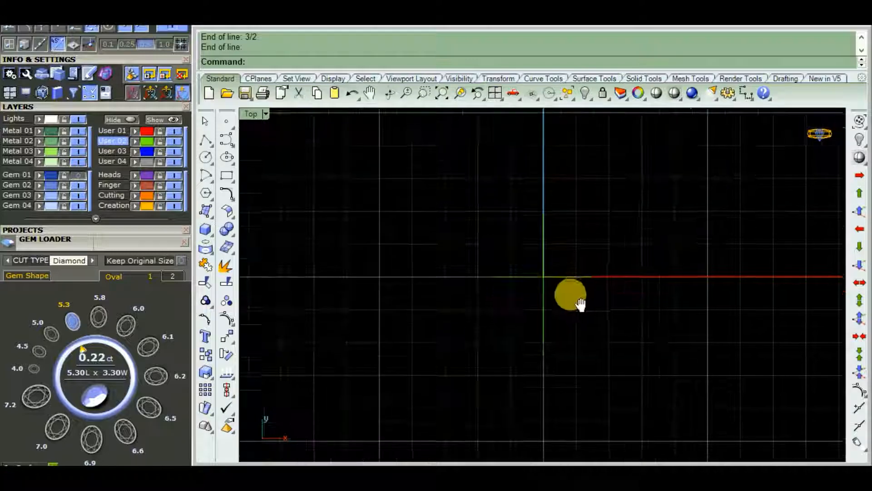
drag(550, 277, 522, 299)
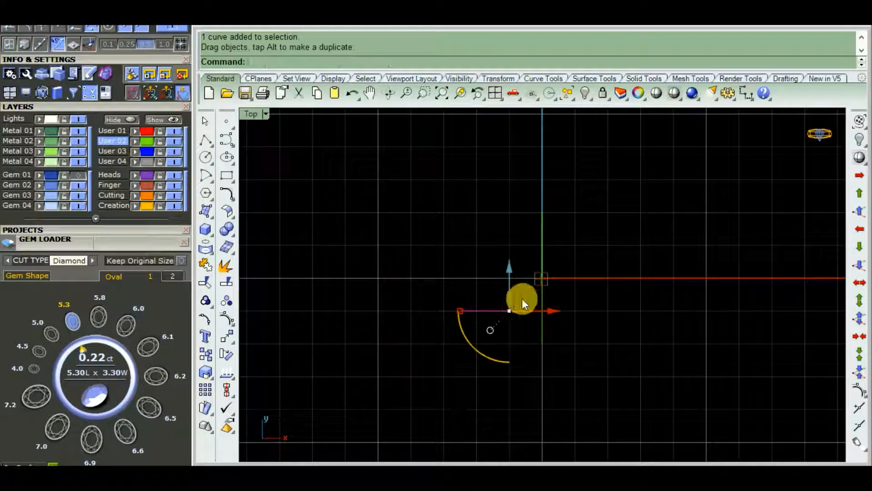
key(ctrl+z)
key(Escape)
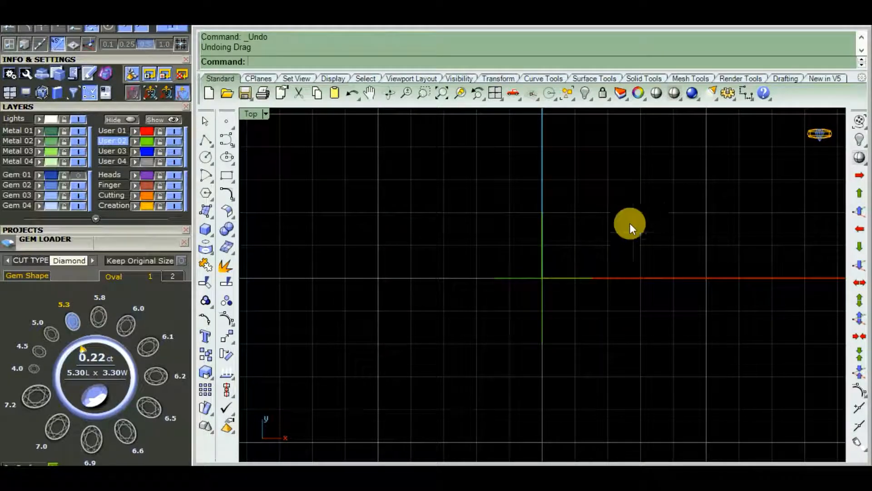
drag(664, 184, 517, 336)
key(Escape)
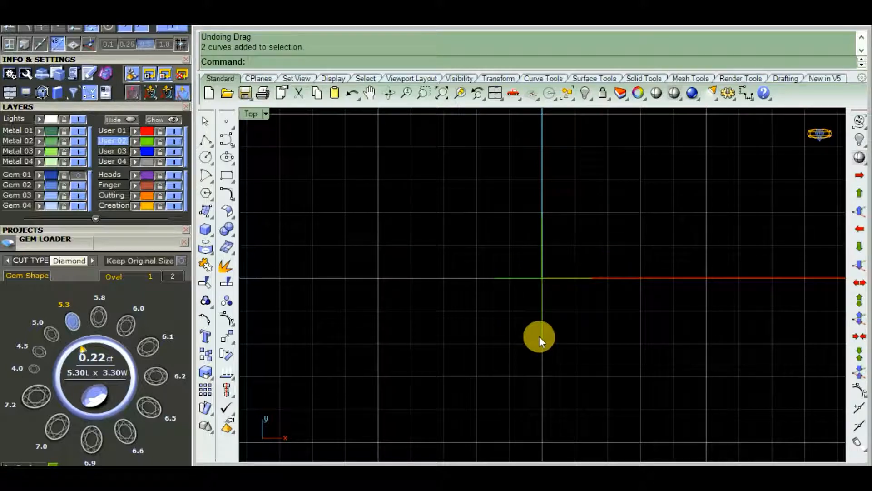
right_drag(588, 330, 576, 349)
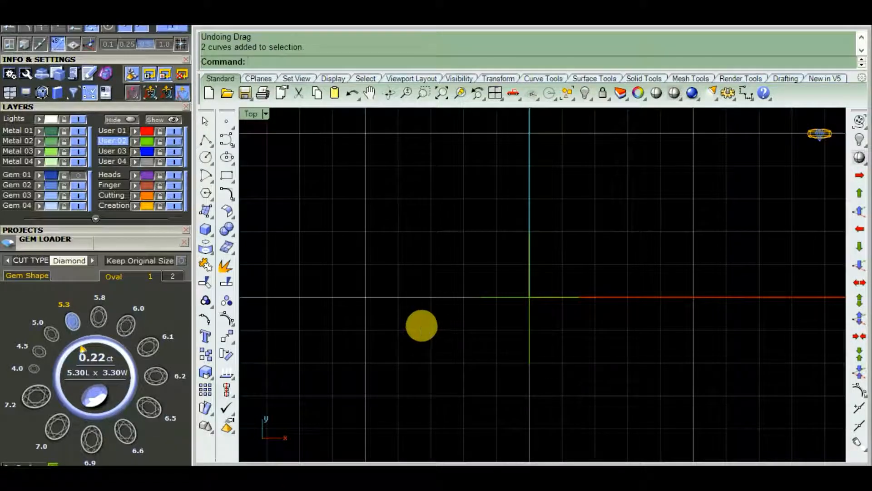
Hide the grid in the Top view so only the two crossed guide lines show
key(F7)
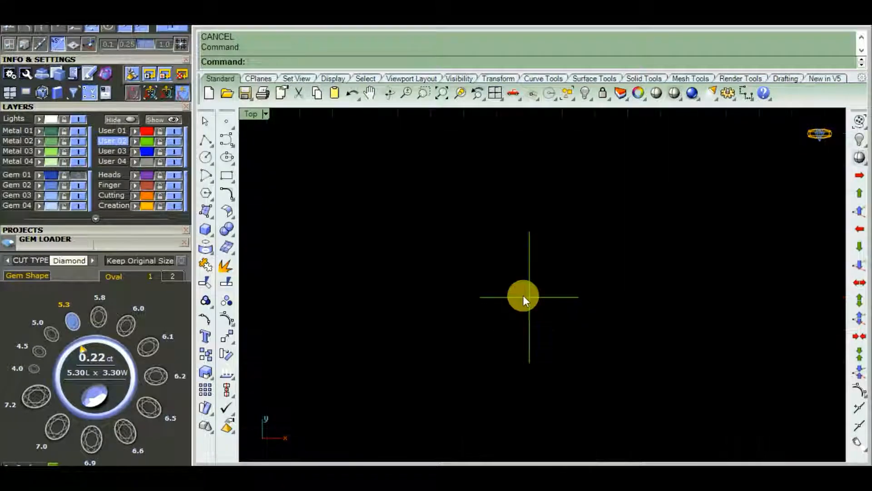
scroll(525, 292, up, 6)
scroll(524, 292, down, 2)
right_drag(591, 356, 562, 340)
scroll(530, 287, up, 6)
scroll(532, 289, down, 4)
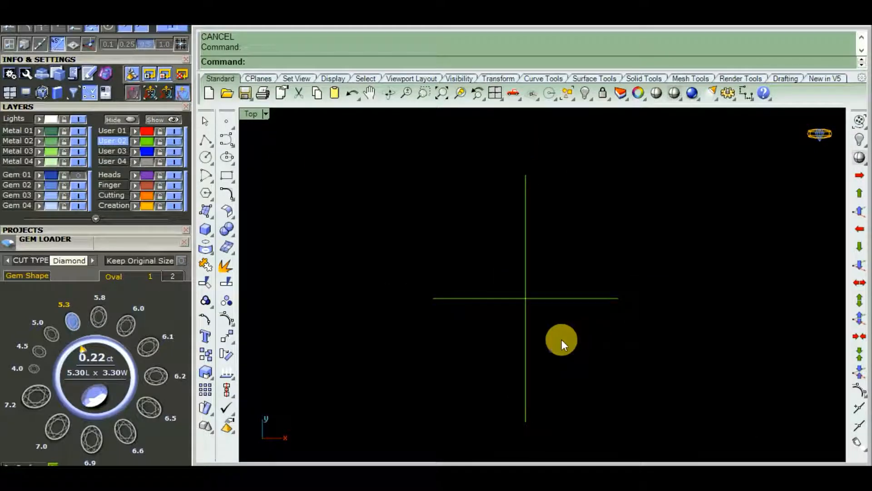
Draw an ellipse by diameter through both ends of the vertical guide line and out to one end of the horizontal line
click(211, 164)
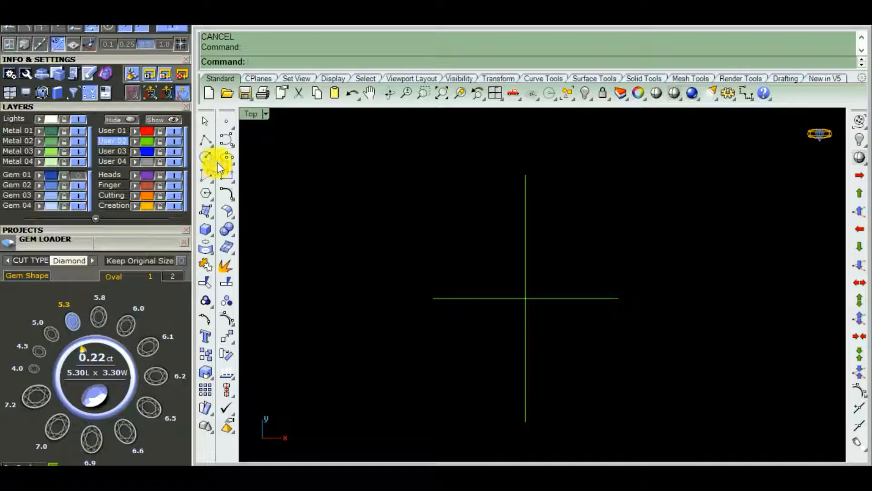
click(234, 161)
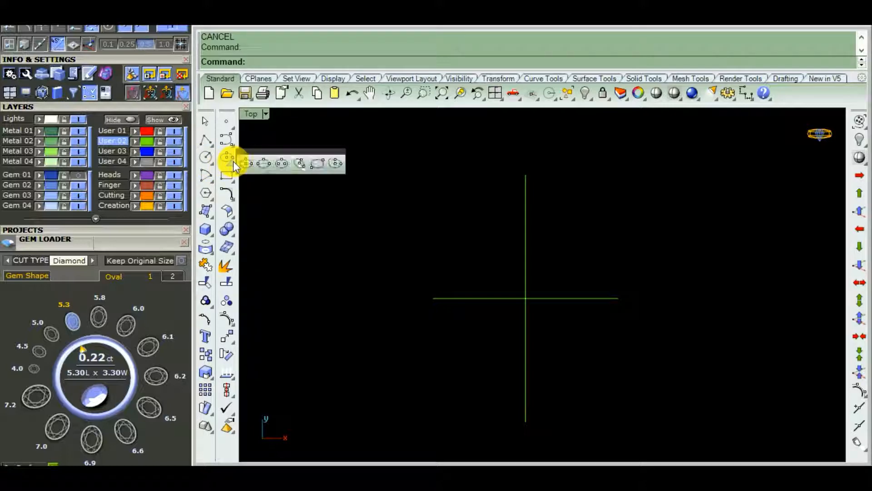
click(264, 165)
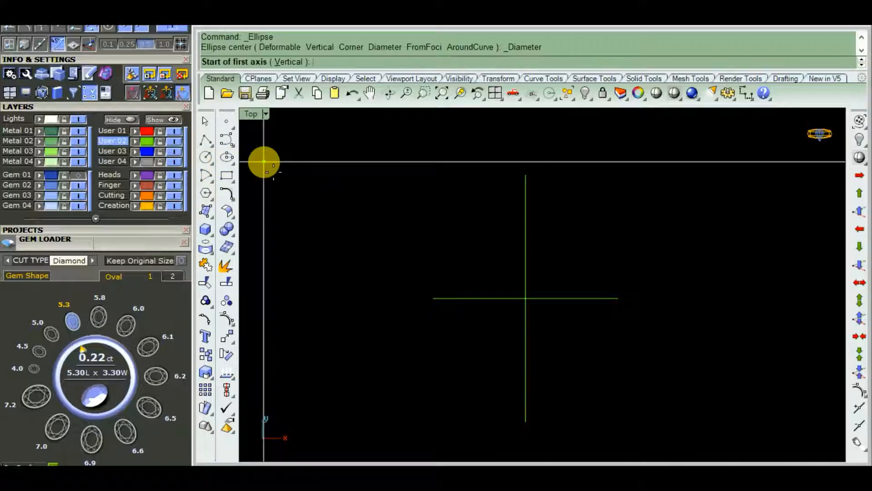
click(526, 422)
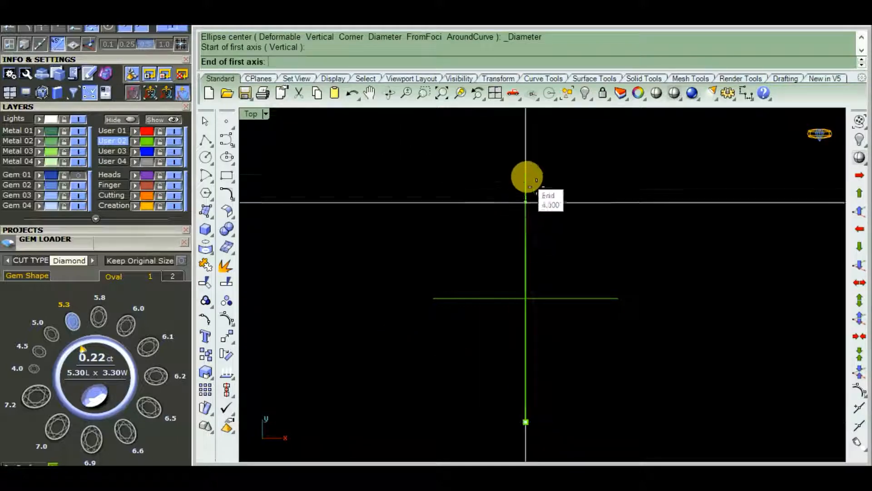
click(525, 175)
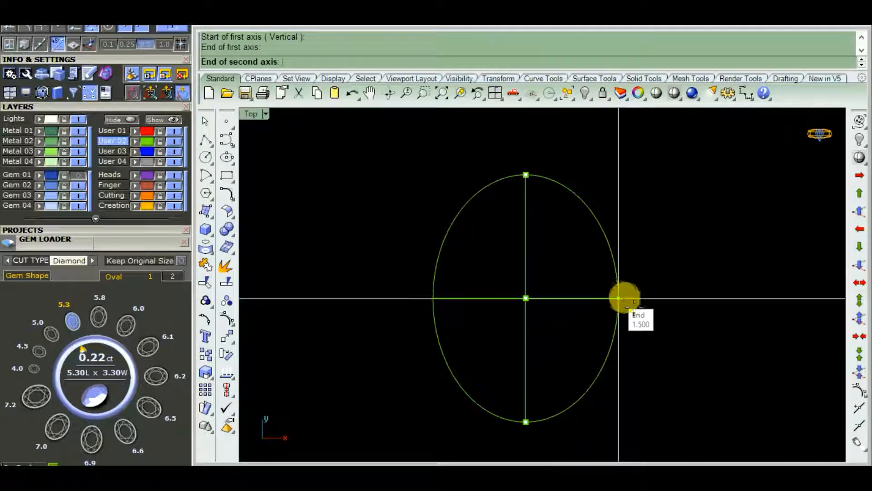
click(620, 298)
scroll(600, 309, down, 4)
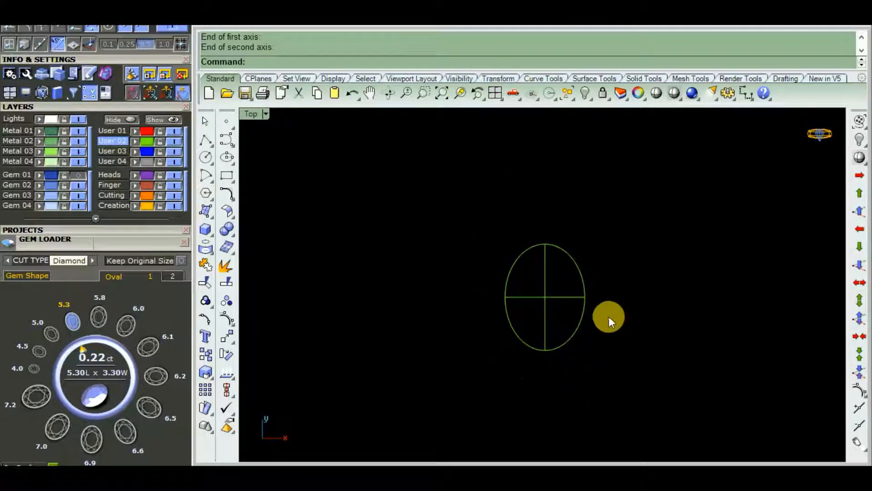
Delete the vertical and horizontal guide lines inside the ellipse
scroll(548, 288, up, 3)
scroll(548, 289, down, 1)
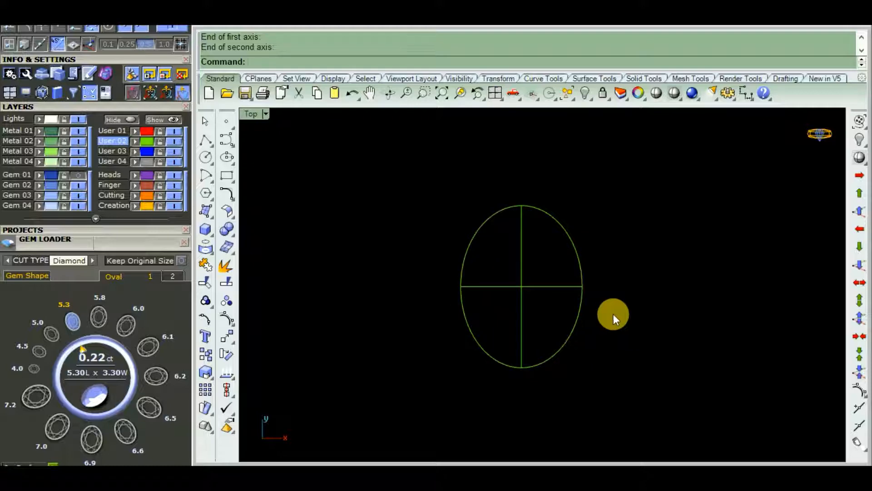
scroll(522, 282, up, 2)
drag(533, 284, 506, 309)
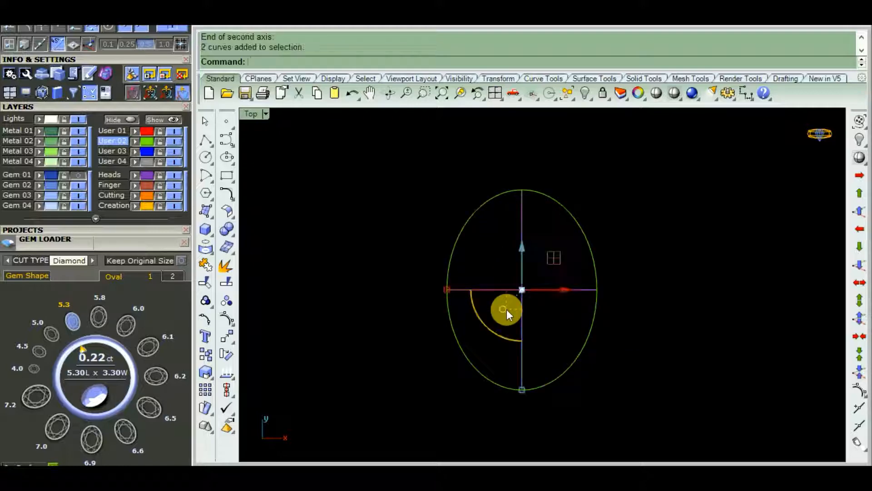
key(Delete)
mouse_move(534, 298)
right_down()
mouse_move(527, 336)
mouse_move(567, 312)
mouse_move(535, 287)
right_up()
scroll(547, 295, up, 6)
scroll(545, 303, down, 4)
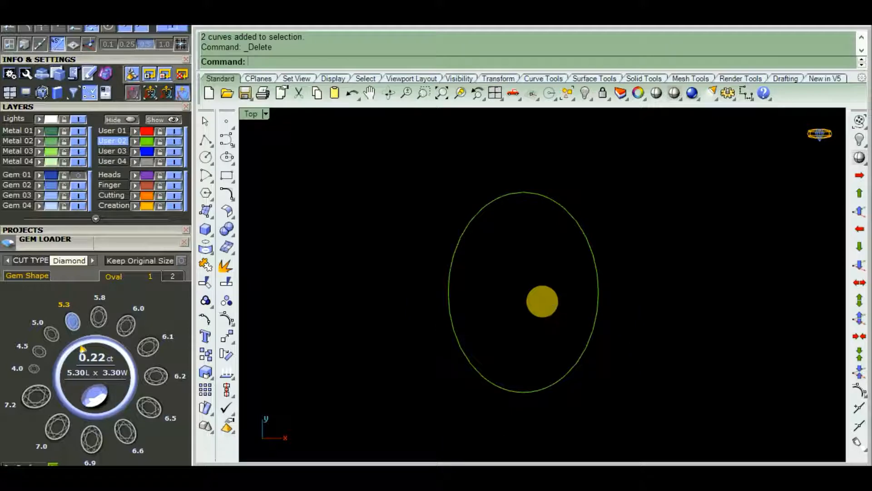
Cancel the circle command and show the grid in the Top view again
click(206, 156)
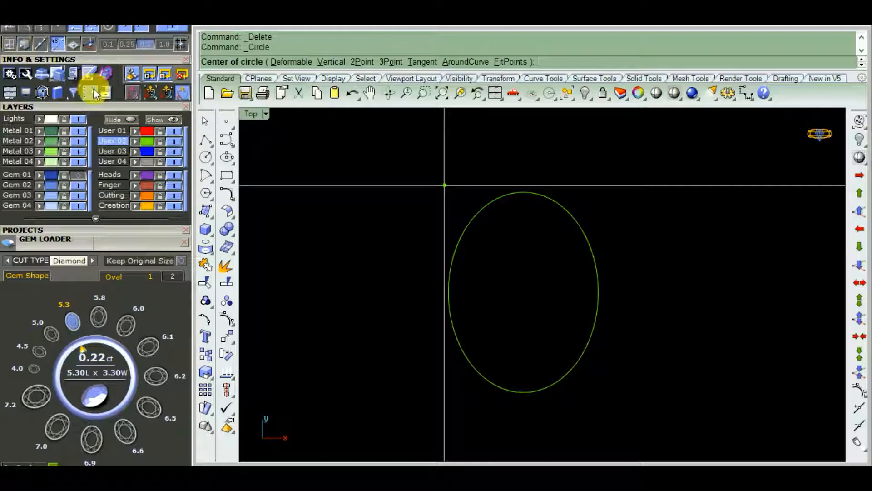
click(182, 74)
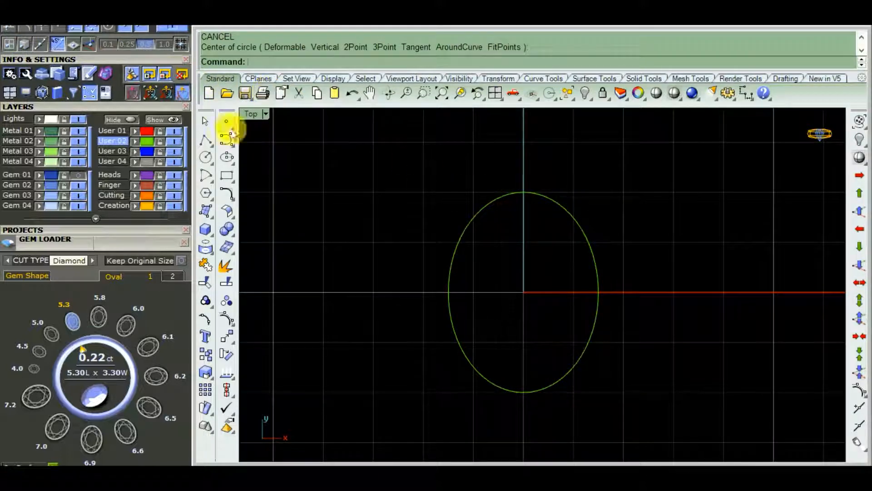
Draw a circle of 0.9 mm diameter centred at the ellipse's upper-right edge
click(206, 158)
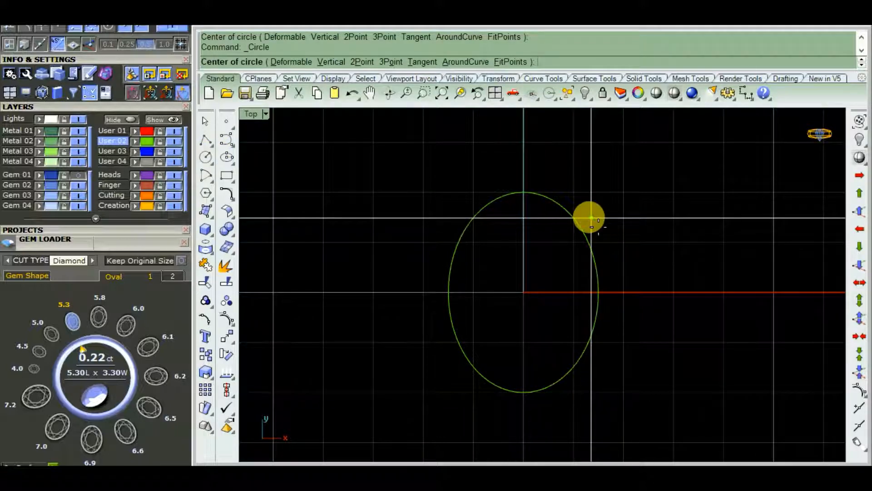
scroll(575, 216, up, 2)
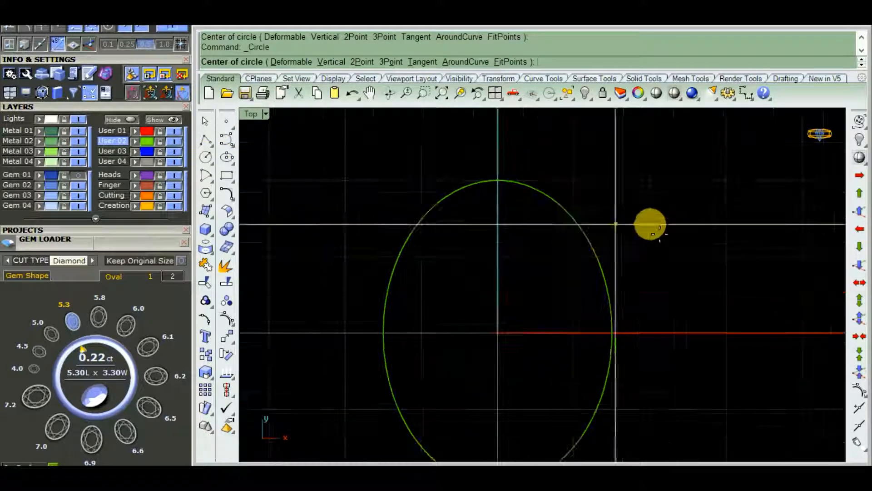
click(573, 218)
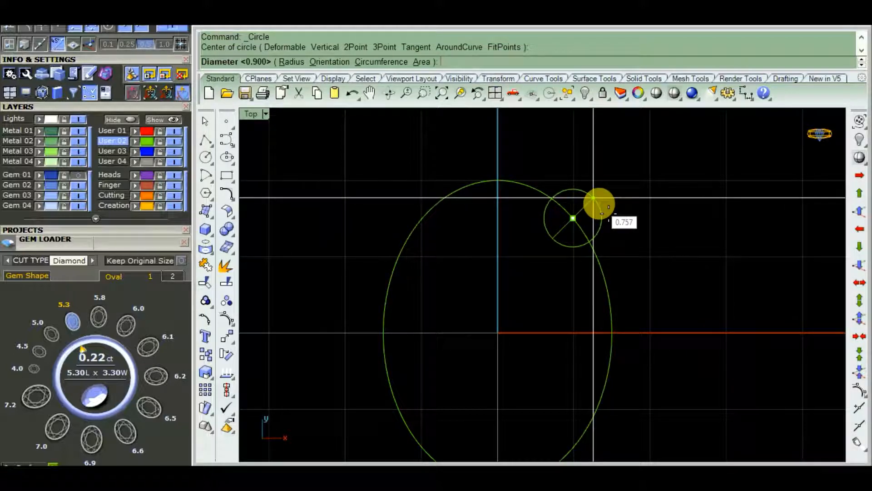
text(.9)
key(Return)
scroll(599, 203, down, 3)
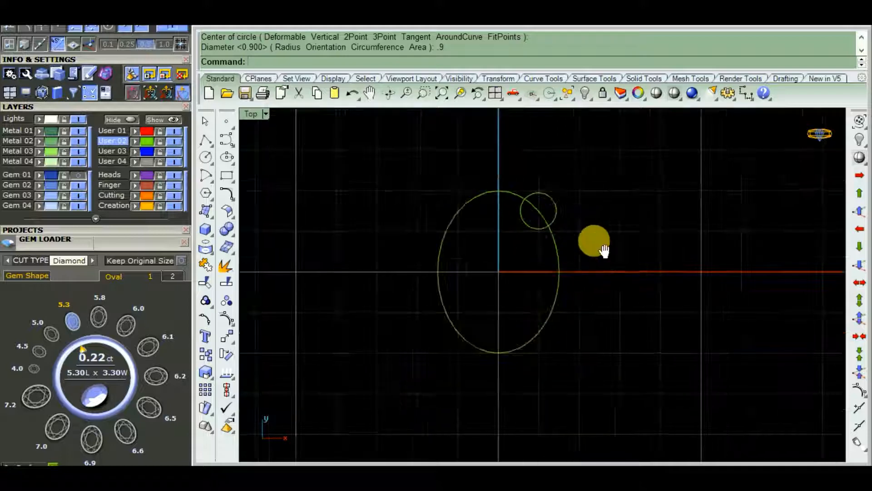
Undo the small circle on the ellipse's upper-right edge
scroll(517, 213, up, 4)
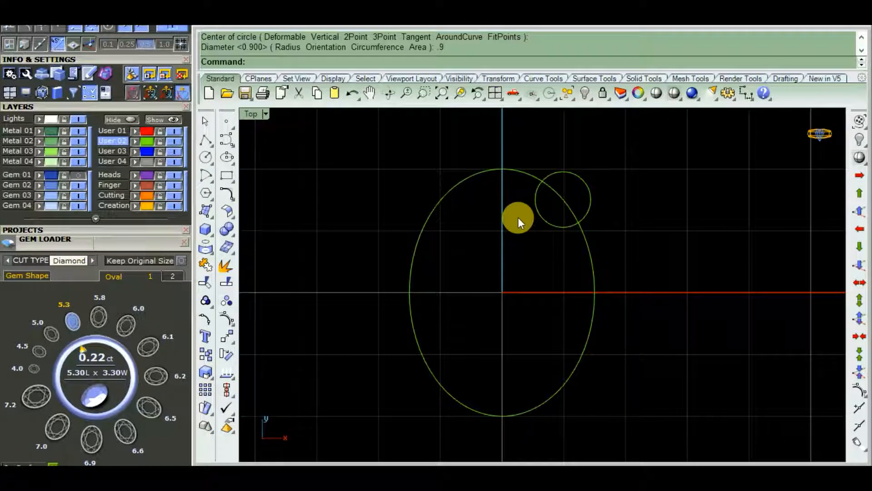
scroll(518, 219, down, 2)
right_drag(529, 238, 548, 266)
scroll(543, 265, up, 4)
scroll(544, 265, down, 2)
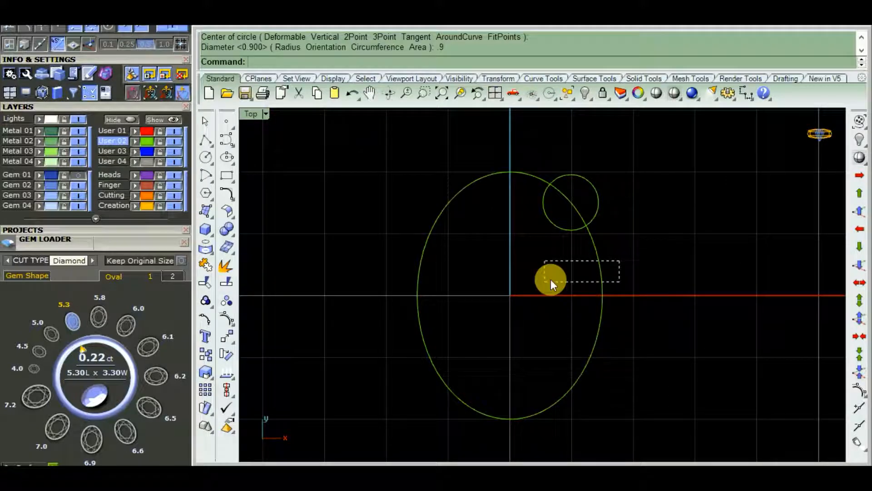
key(ctrl+z)
Offset the ellipse outward by 0.1 mm
drag(561, 281, 618, 270)
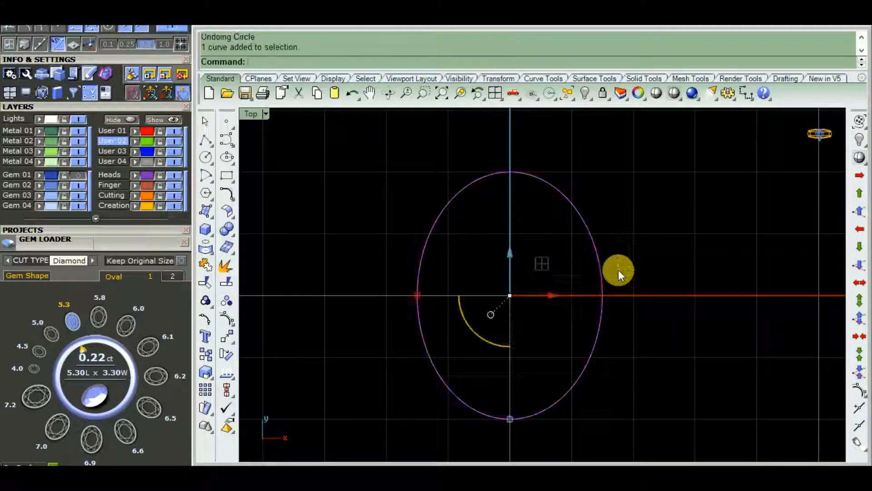
click(547, 79)
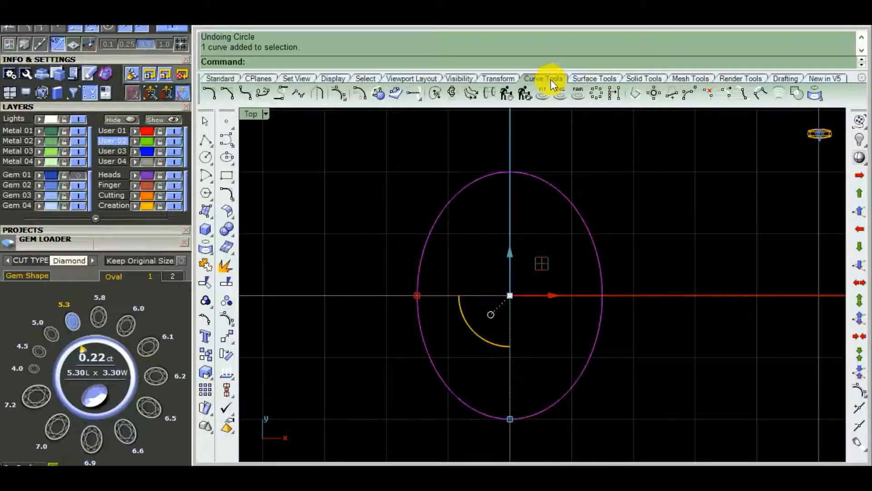
click(357, 93)
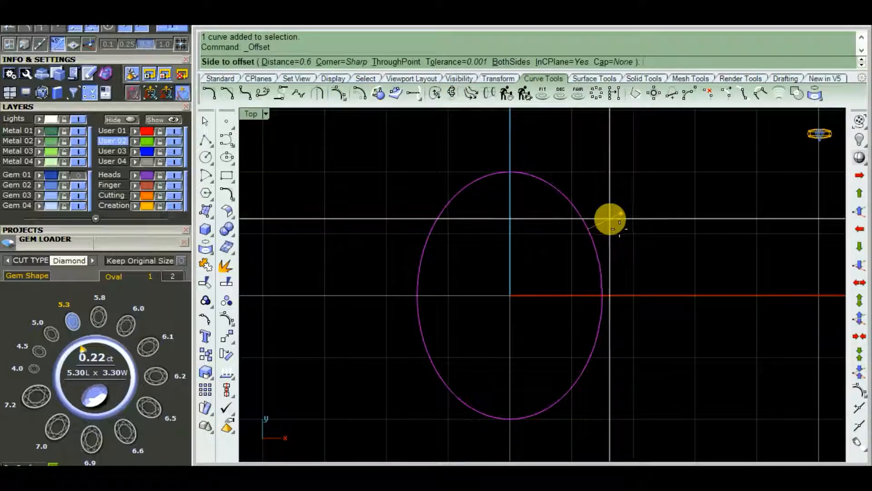
text(0.1)
key(Return)
click(617, 232)
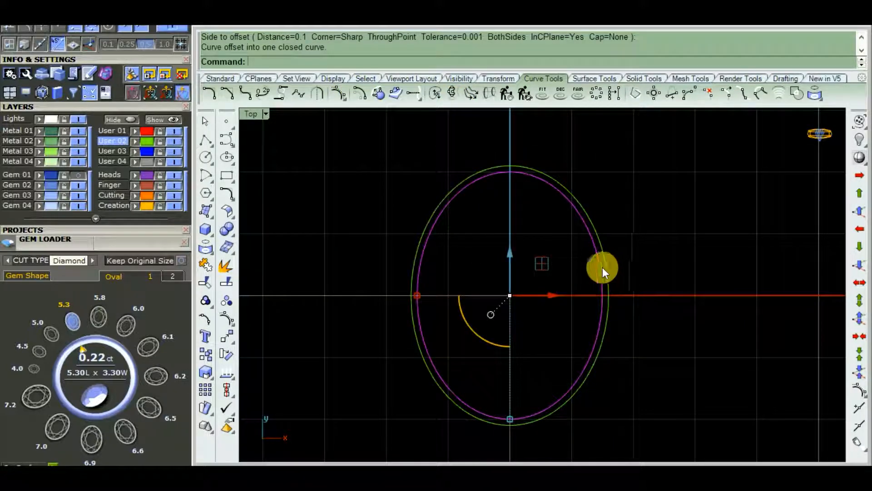
Delete the original inner ellipse, keeping only its outward offset
key(Delete)
scroll(614, 254, down, 2)
right_drag(661, 250, 627, 262)
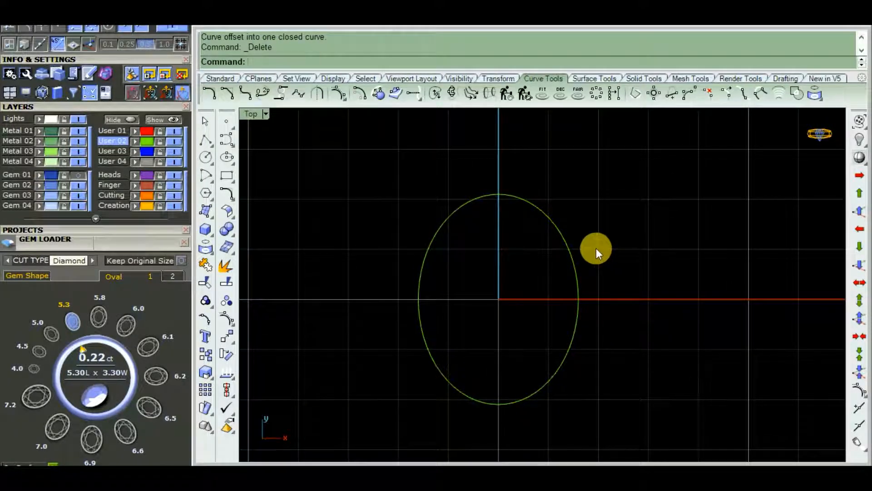
Offset the remaining oval inward by 0.6 mm
drag(593, 236, 510, 265)
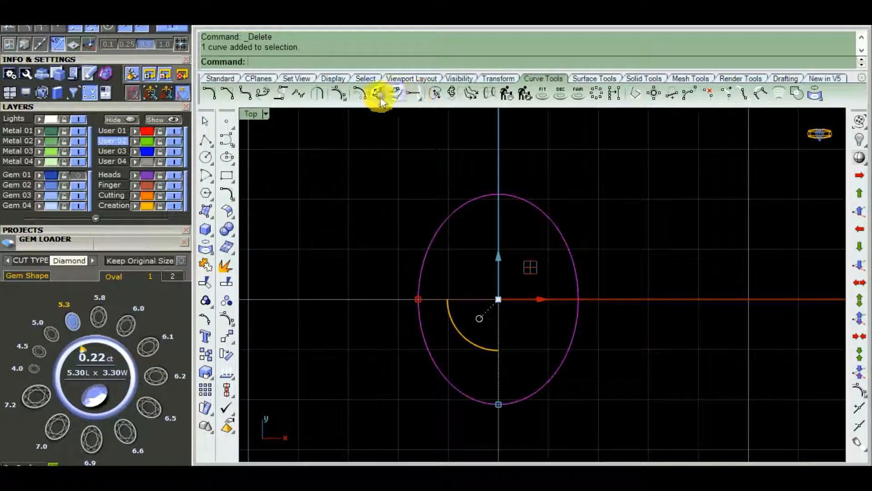
click(359, 94)
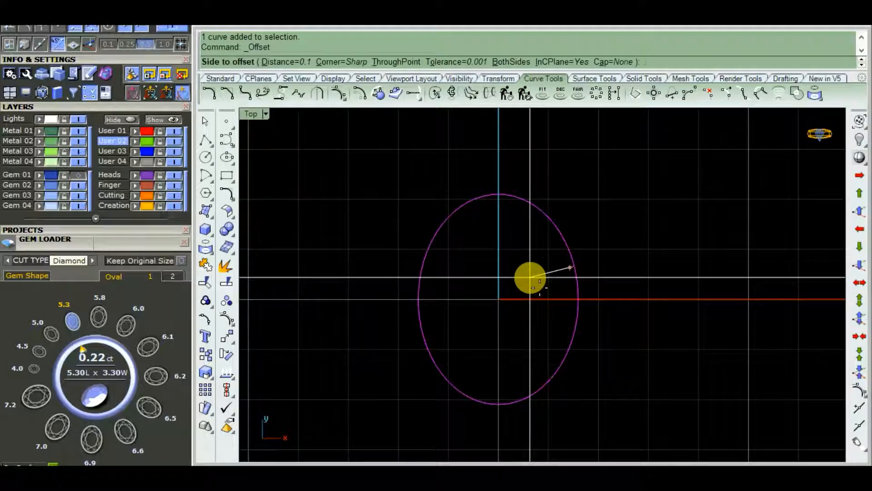
text(.)
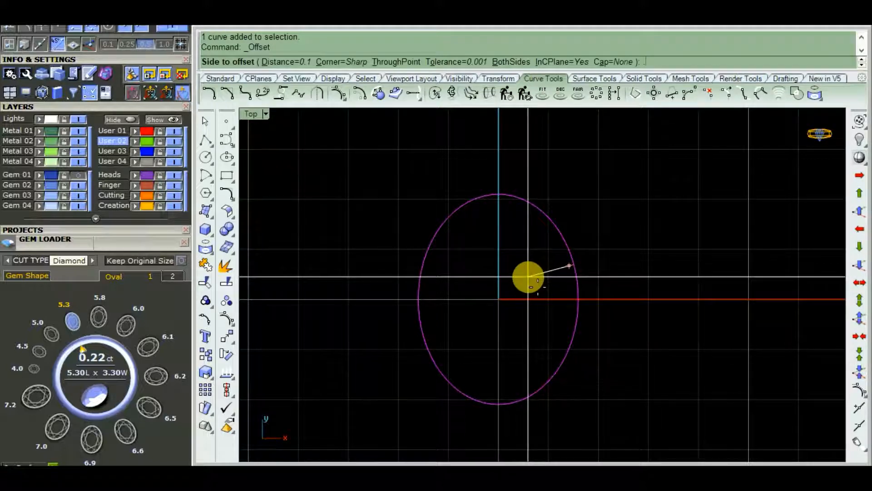
text(6)
key(Return)
click(529, 276)
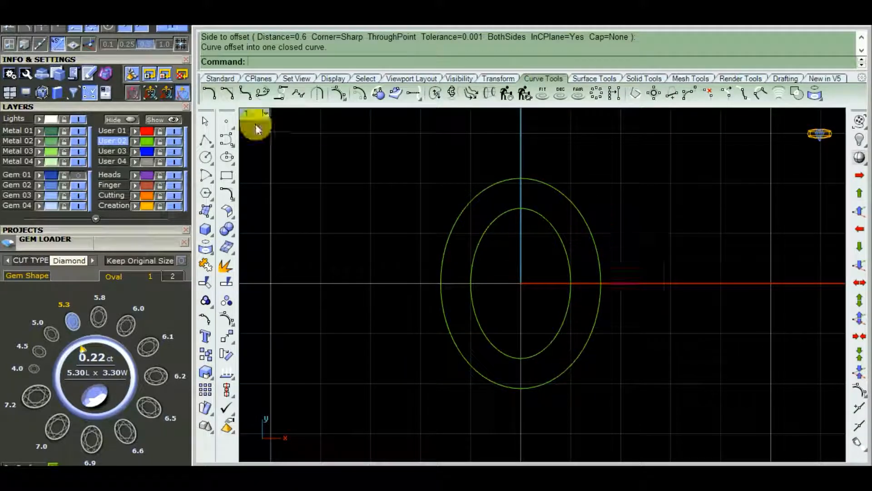
Draw a 0.9 mm diameter circle centred on the outer oval's upper-right edge
click(205, 158)
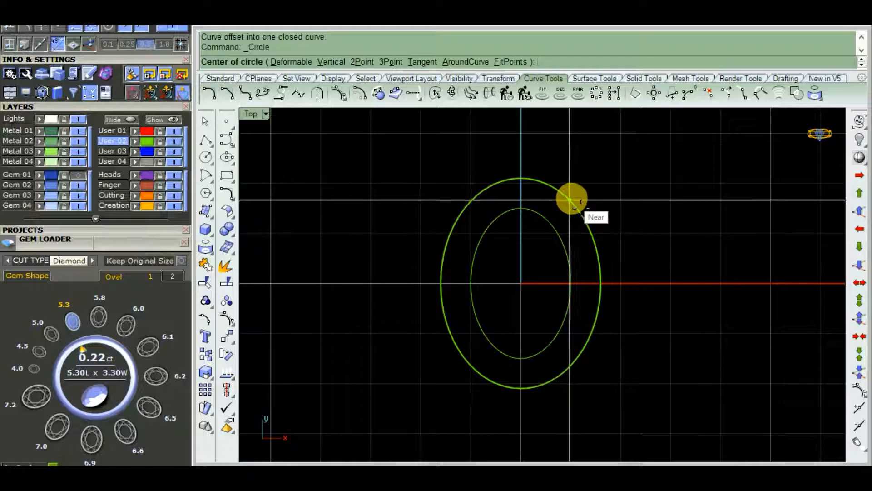
scroll(573, 202, up, 5)
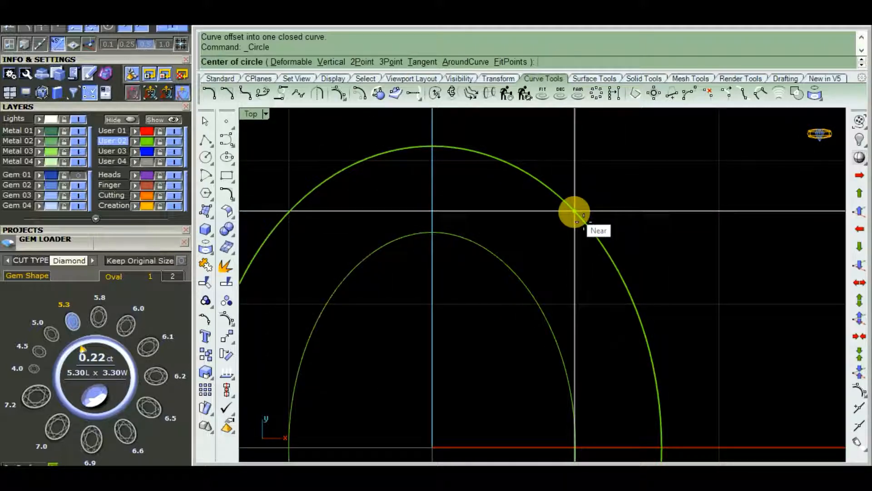
click(575, 212)
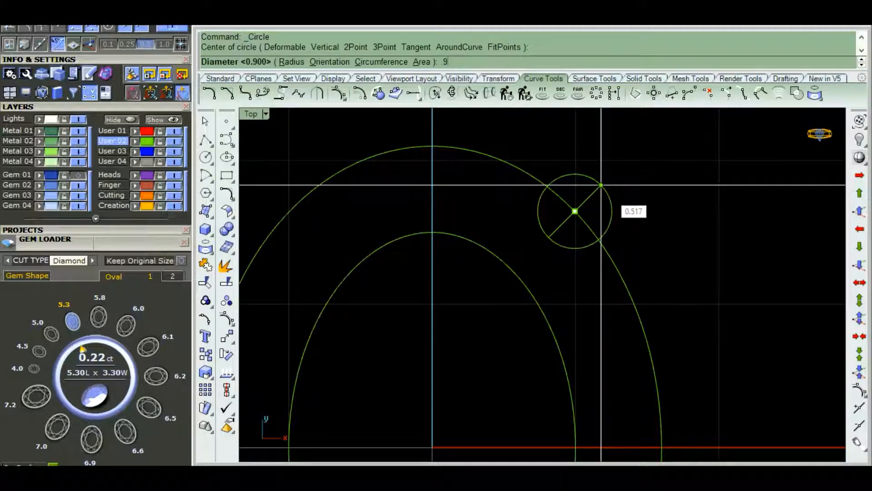
right_click(605, 188)
scroll(605, 188, down, 6)
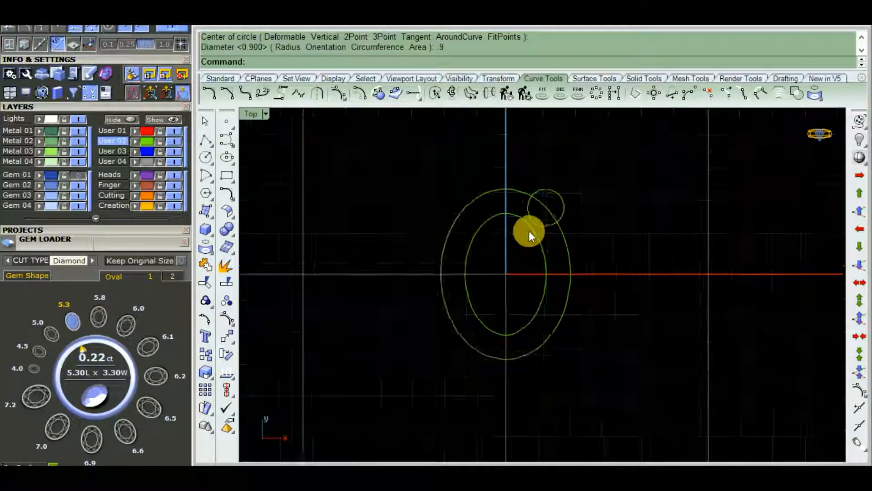
scroll(529, 231, up, 2)
right_drag(627, 249, 617, 261)
Extrude the two concentric ovals together upward by 2 mm as a solid ring, viewed in perspective
key(ctrl+F4)
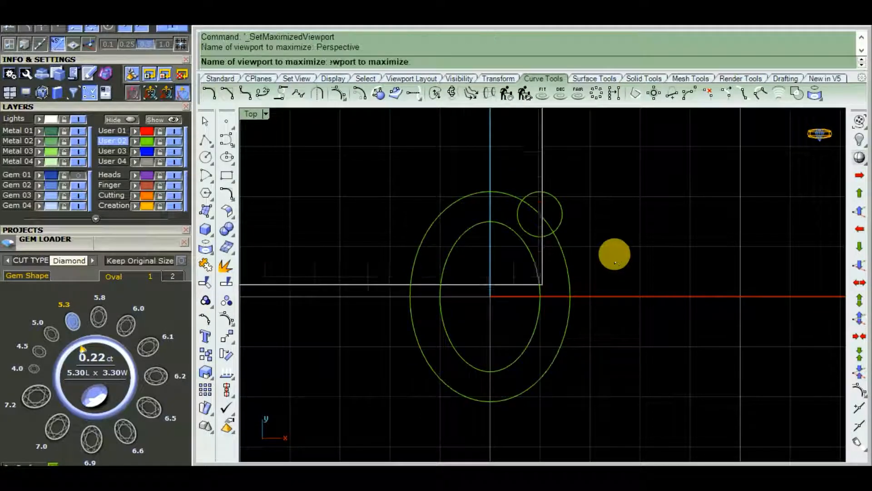
scroll(549, 293, up, 5)
scroll(594, 335, down, 3)
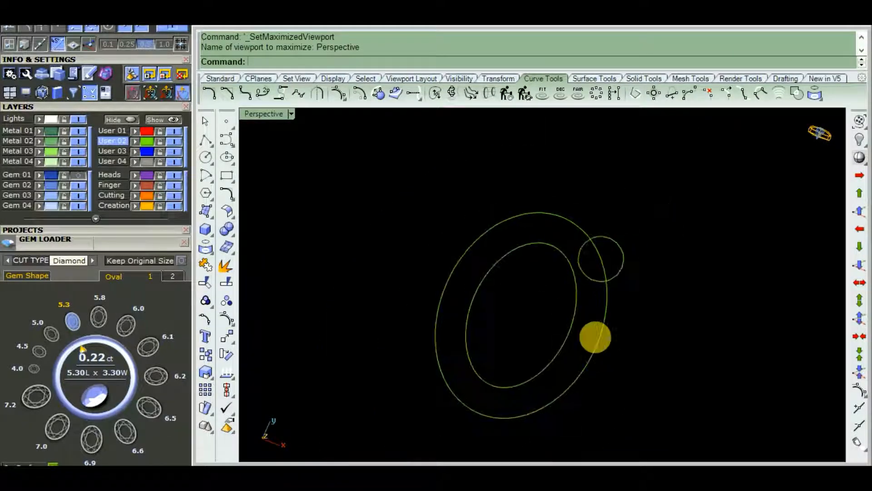
right_drag(594, 335, 661, 303)
drag(660, 285, 508, 307)
right_drag(514, 306, 600, 312)
scroll(554, 247, up, 4)
scroll(575, 269, down, 4)
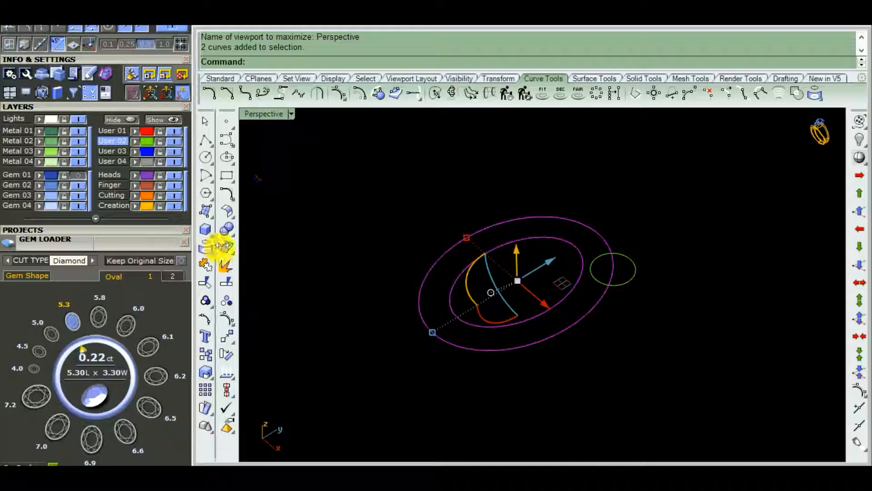
click(212, 235)
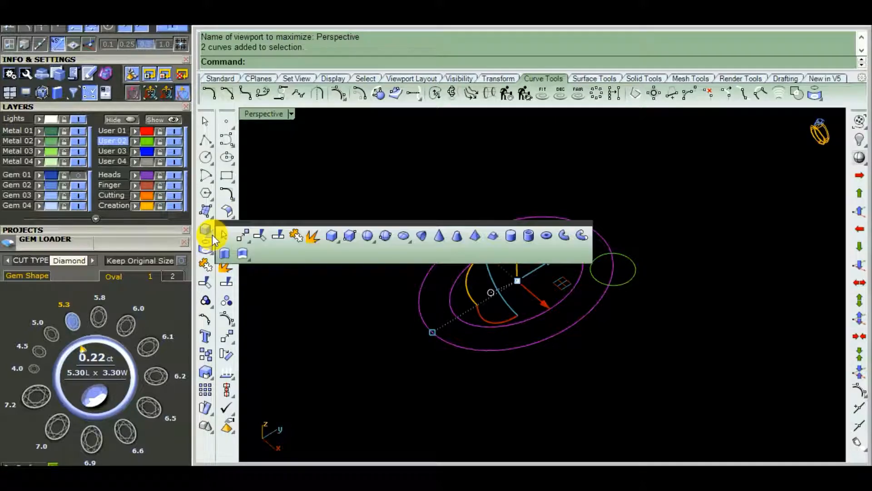
click(225, 253)
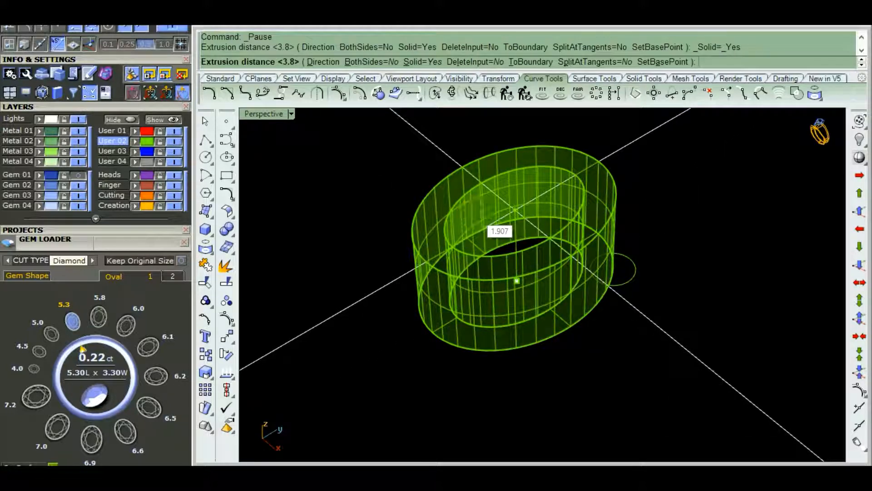
text(2)
key(Return)
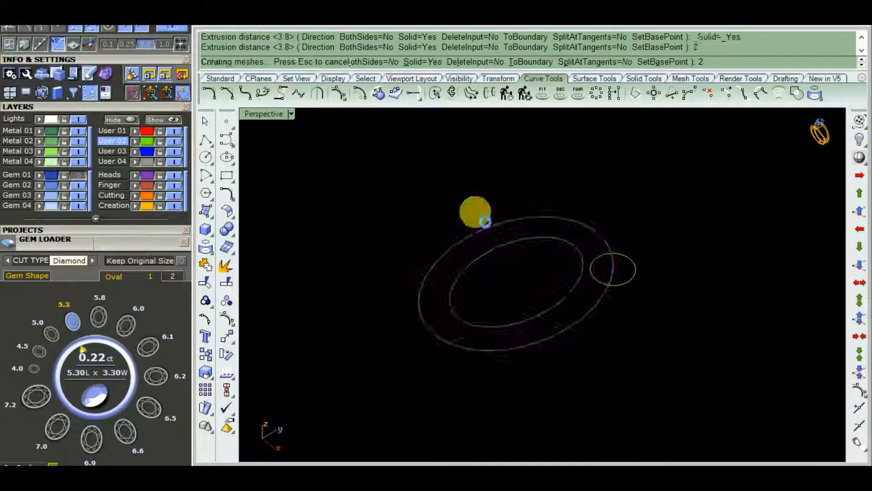
Delete the two source oval curves, keeping the extruded ring
mouse_move(474, 210)
right_down()
mouse_move(492, 230)
mouse_move(642, 300)
mouse_move(504, 234)
mouse_move(553, 236)
right_up()
key(Delete)
scroll(631, 291, down, 5)
scroll(553, 236, down, 2)
right_drag(551, 292, 573, 302)
scroll(541, 265, up, 2)
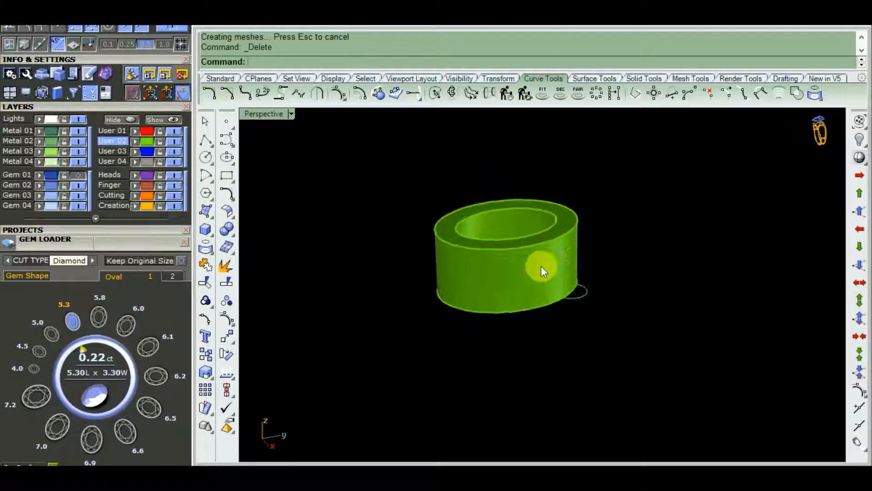
scroll(541, 265, down, 2)
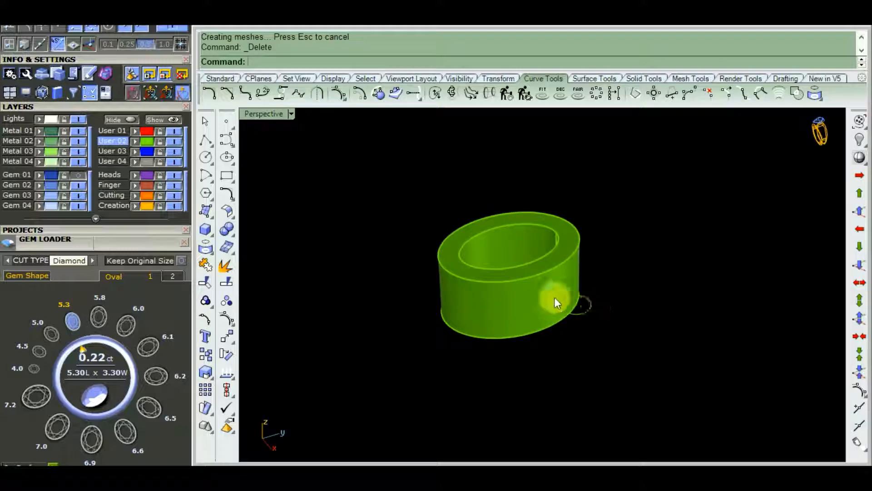
Extrude the small circle beside the ring upward by 3.8 mm as a solid prong
scroll(555, 298, up, 4)
click(609, 314)
scroll(615, 314, down, 6)
right_drag(616, 312, 625, 291)
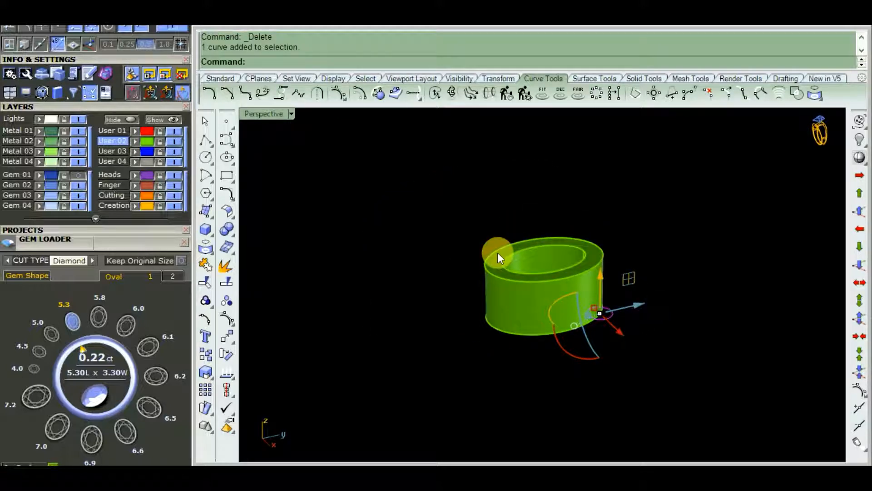
click(213, 238)
click(224, 255)
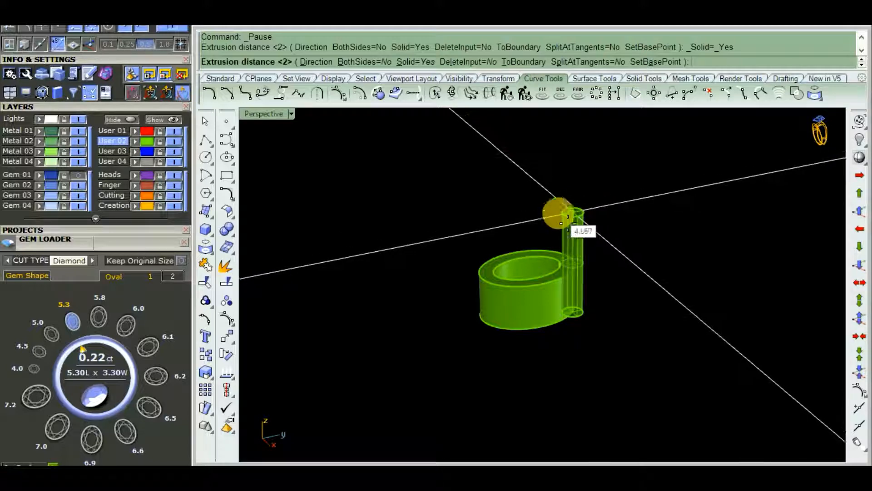
text(3.8)
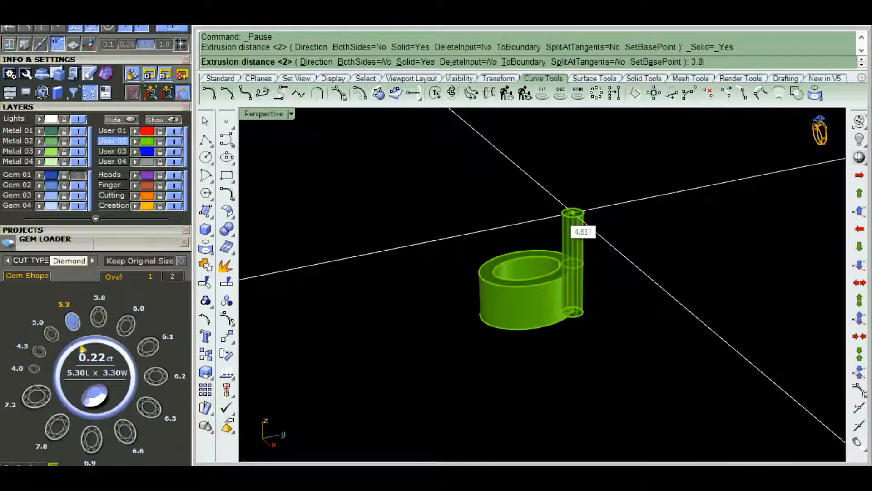
key(Return)
Delete the small source circle, keeping the extruded prong
key(Delete)
right_drag(545, 291, 598, 280)
scroll(557, 286, up, 8)
scroll(558, 287, down, 5)
scroll(562, 255, up, 7)
scroll(562, 255, down, 7)
right_drag(562, 255, 618, 314)
Chamfer the ring's inner upper edge with a distance of 0.4 mm
click(605, 78)
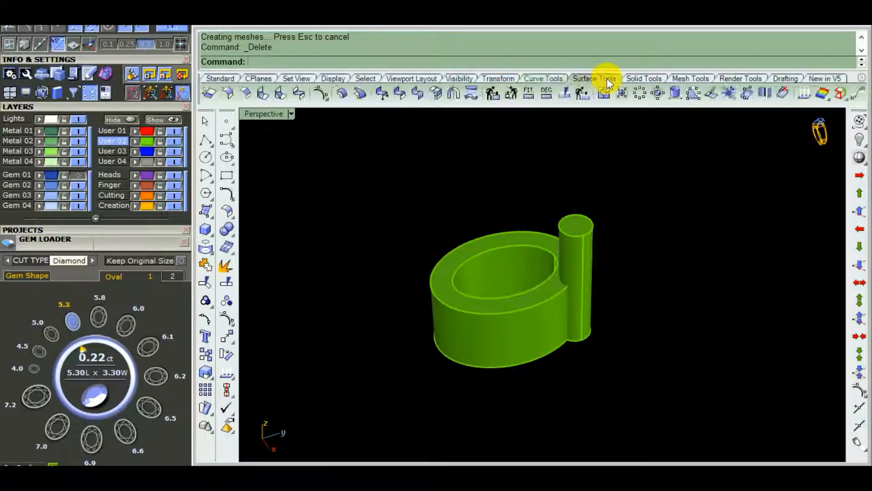
click(650, 78)
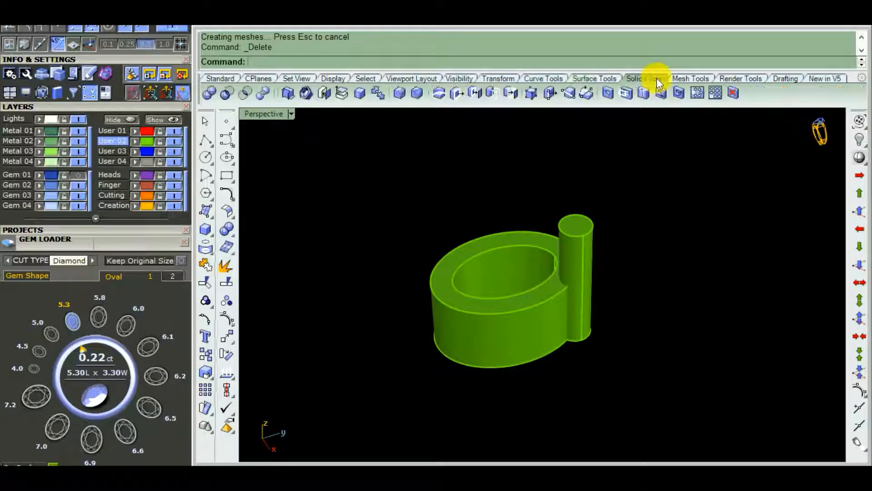
click(420, 93)
right_drag(545, 230, 529, 288)
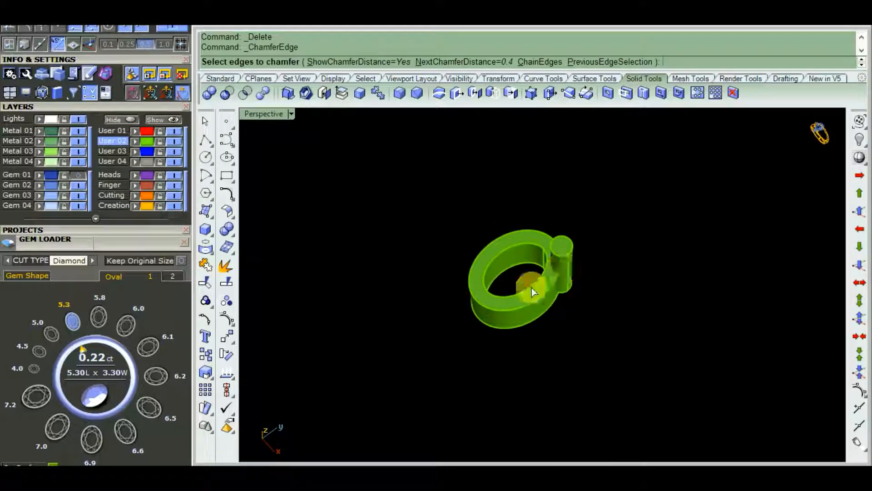
scroll(534, 293, up, 3)
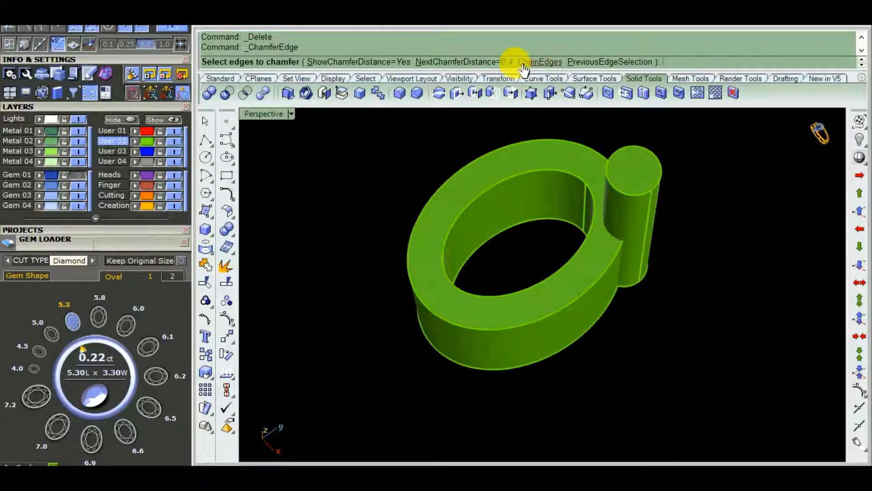
click(558, 273)
key(Return)
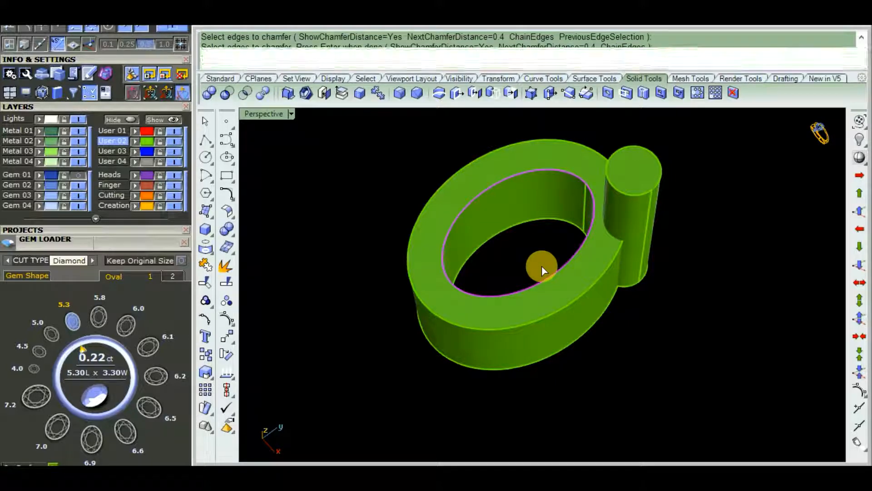
key(Return)
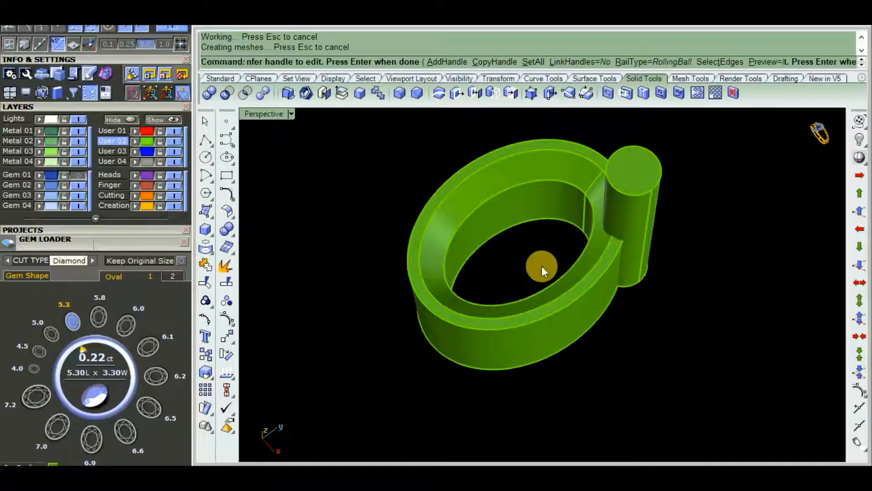
right_drag(541, 266, 485, 298)
scroll(532, 199, up, 3)
scroll(532, 199, down, 3)
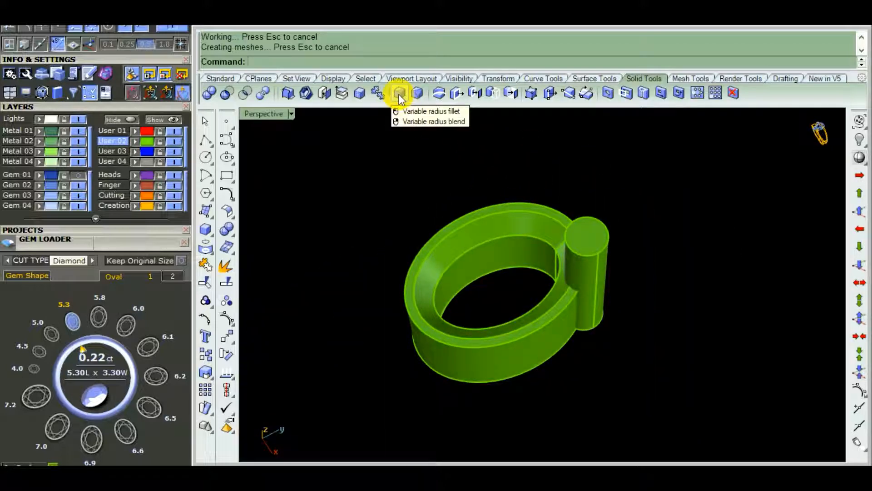
Fillet the prong's top edge with a radius of 0.4 mm
click(399, 94)
click(588, 258)
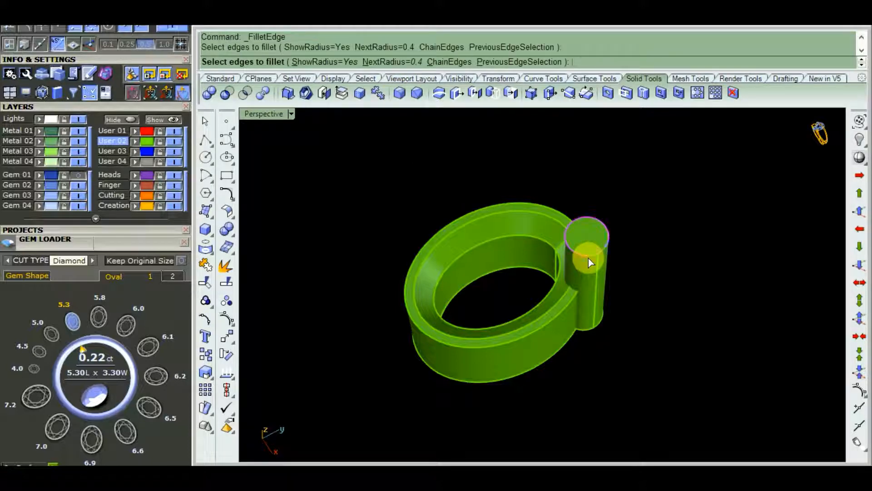
right_drag(631, 245, 678, 236)
key(Return)
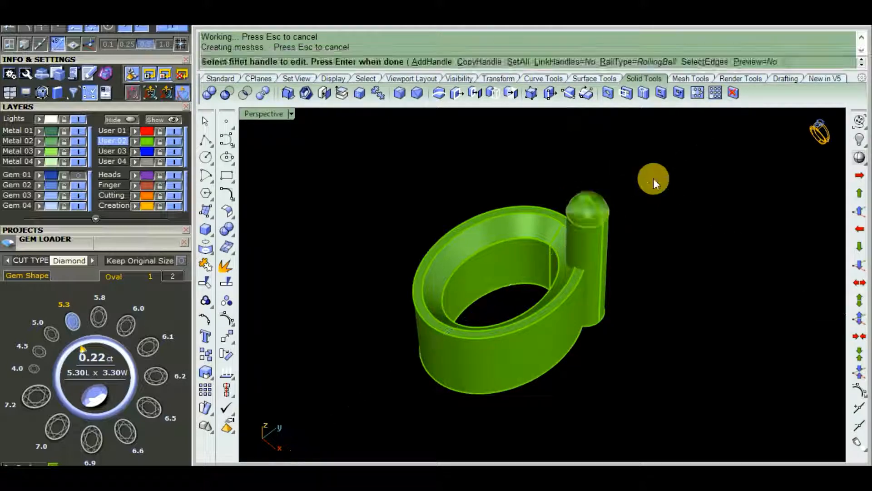
right_drag(654, 178, 629, 244)
Mirror a copy of the rounded prong across the vertical axis through the origin in the Top view
key(ctrl+F1)
scroll(530, 222, up, 3)
scroll(530, 222, down, 3)
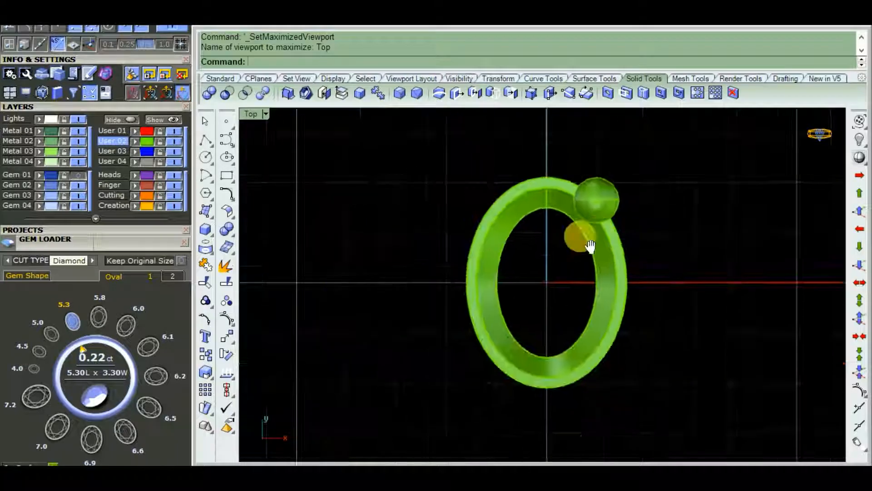
scroll(590, 231, down, 1)
click(529, 215)
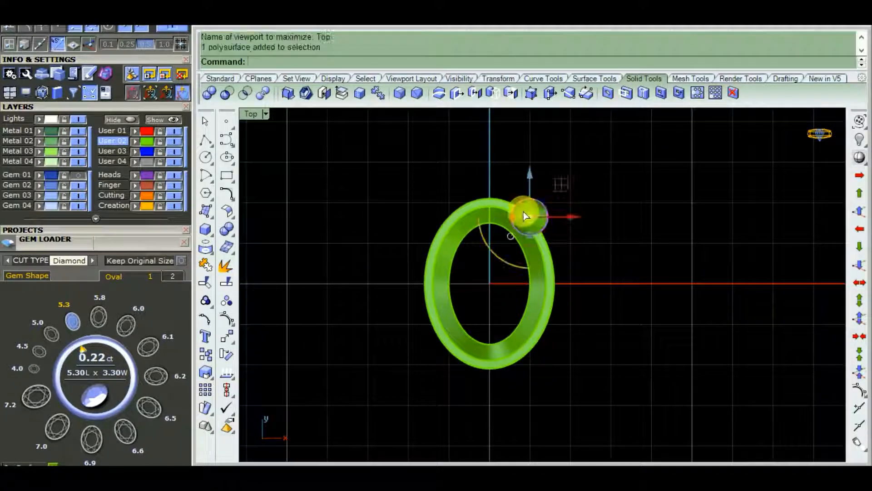
scroll(562, 240, down, 2)
scroll(569, 269, up, 1)
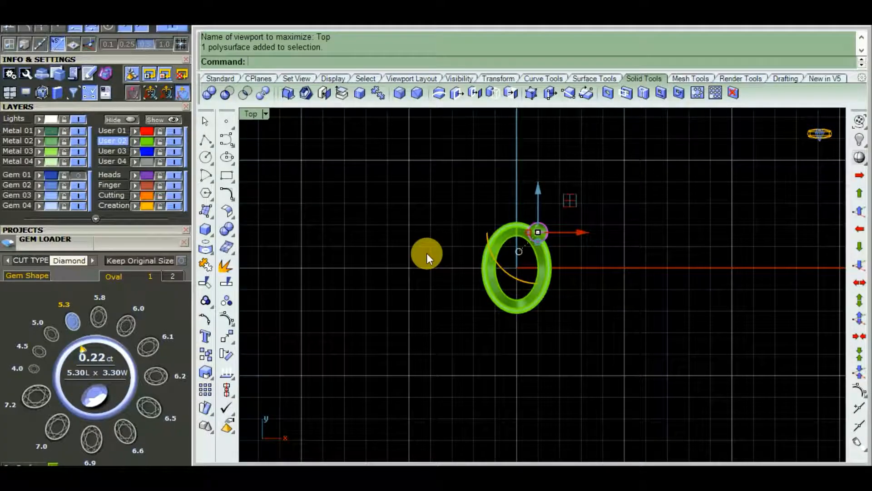
drag(157, 103, 142, 288)
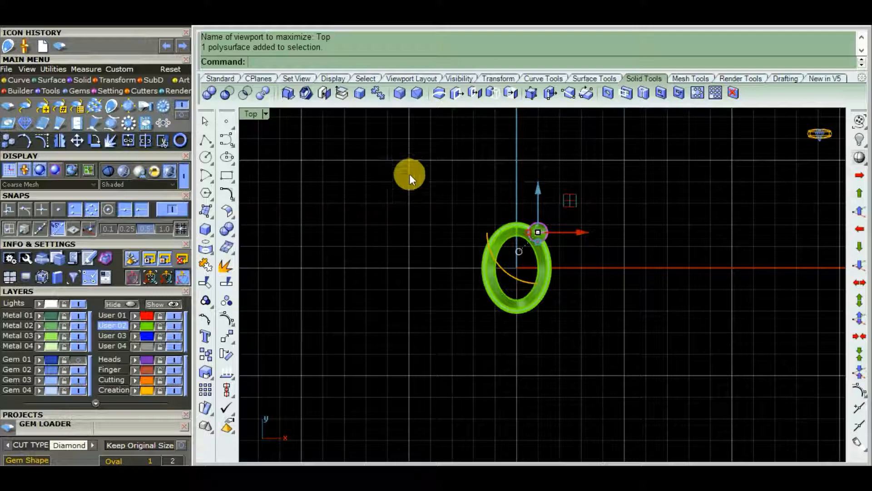
click(221, 79)
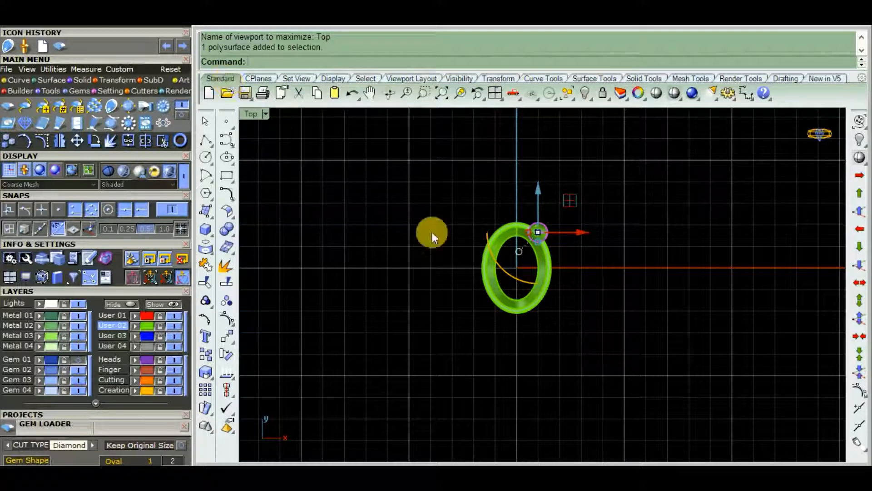
scroll(511, 230, up, 6)
scroll(511, 231, down, 4)
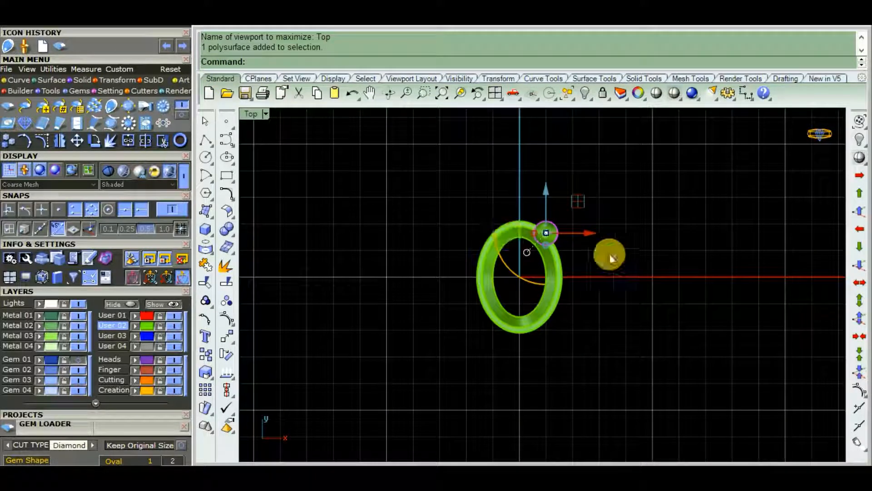
right_drag(627, 255, 648, 270)
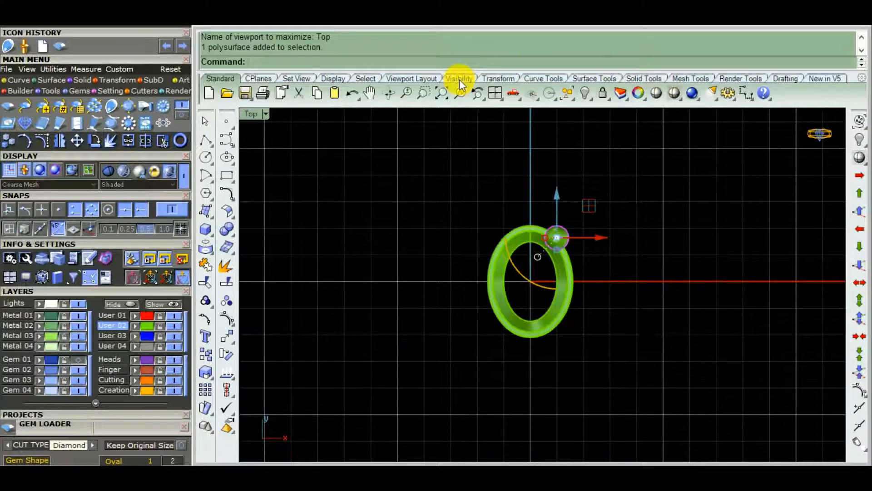
click(498, 79)
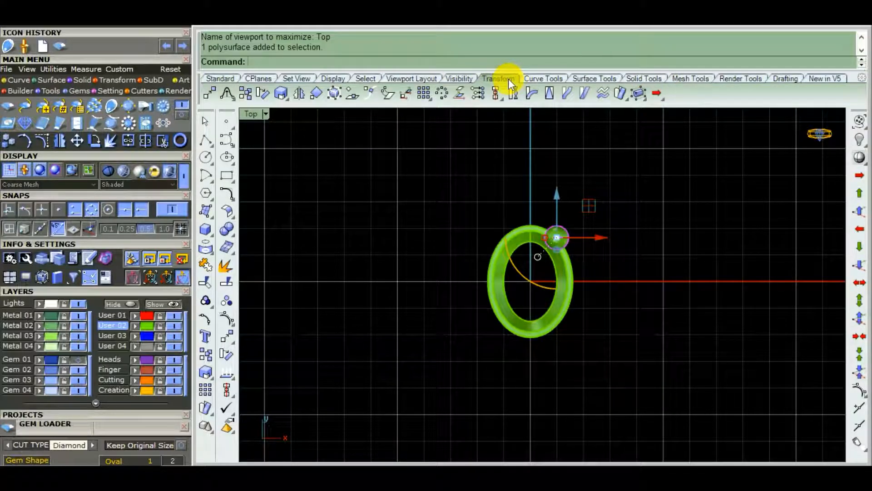
click(300, 95)
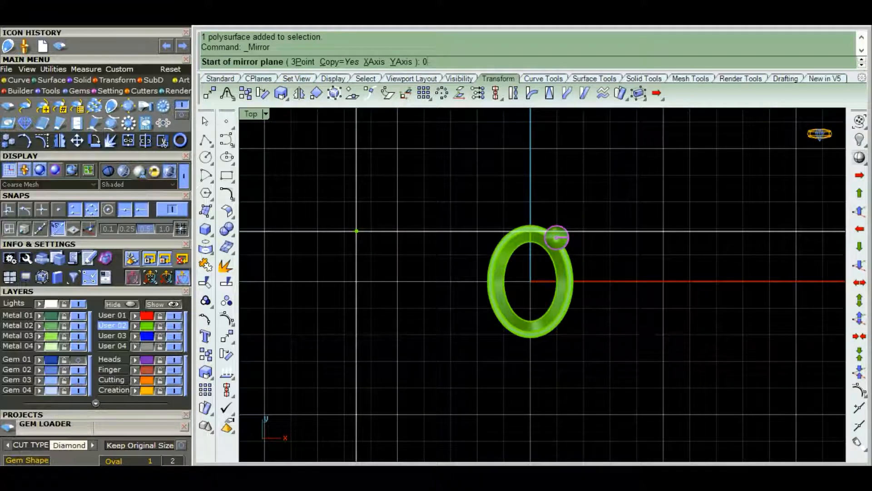
click(530, 281)
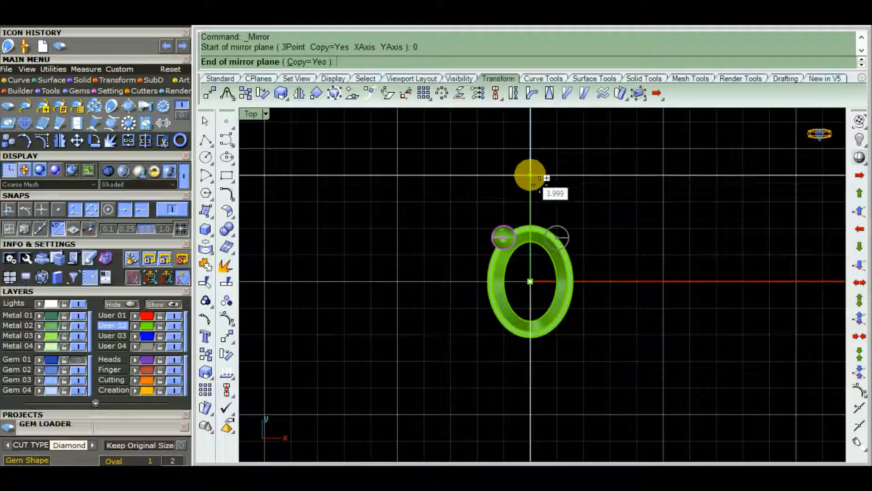
click(546, 191)
scroll(577, 246, up, 3)
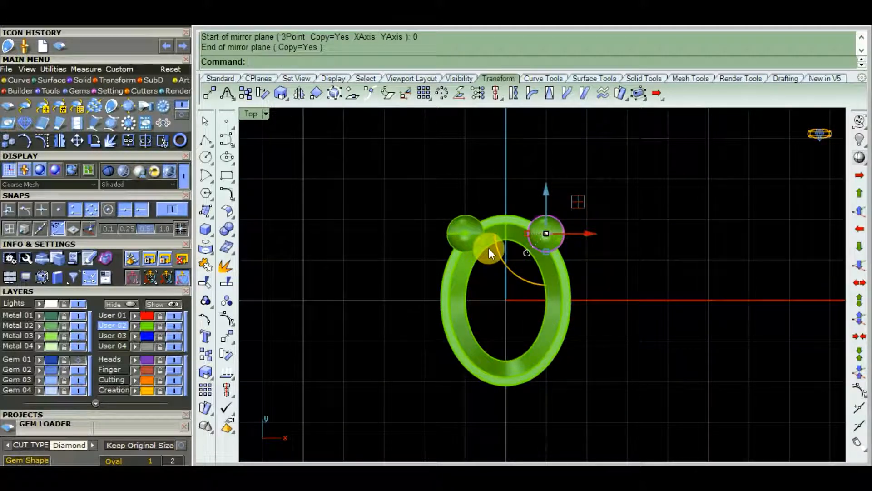
Mirror copies of the two upper prongs across the horizontal axis through the origin in the Top view
click(463, 231)
click(429, 239)
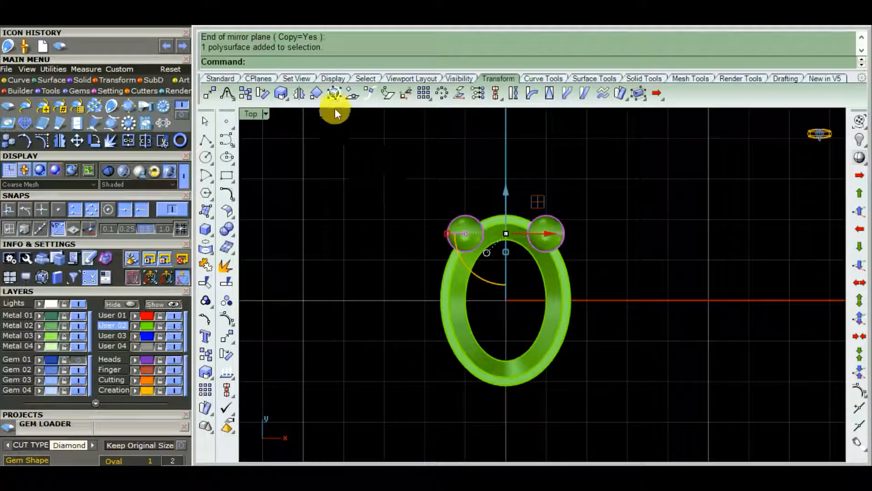
click(299, 93)
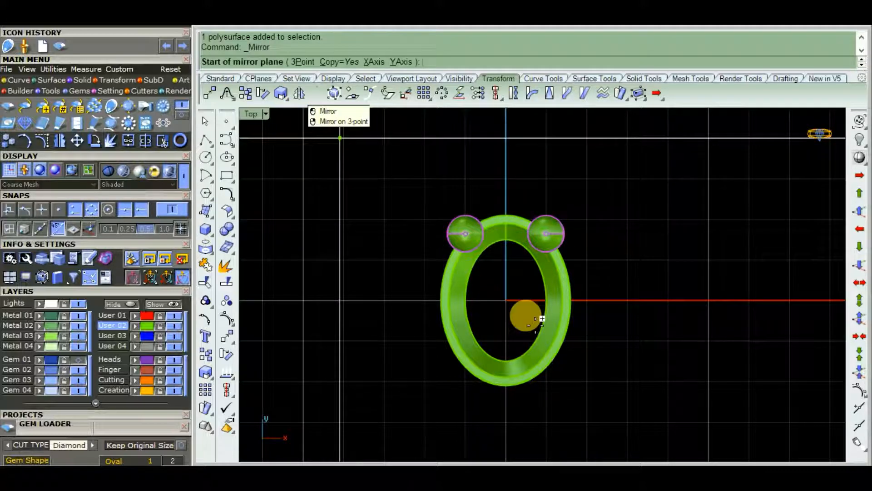
key(Return)
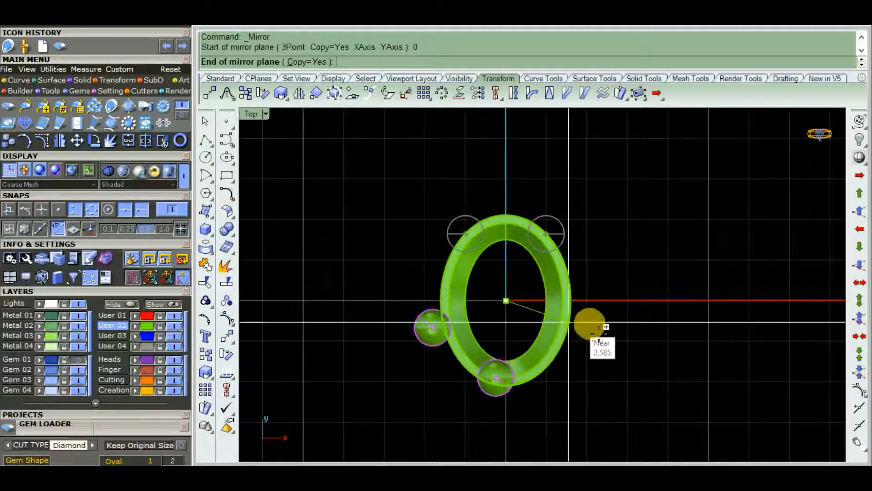
click(666, 300)
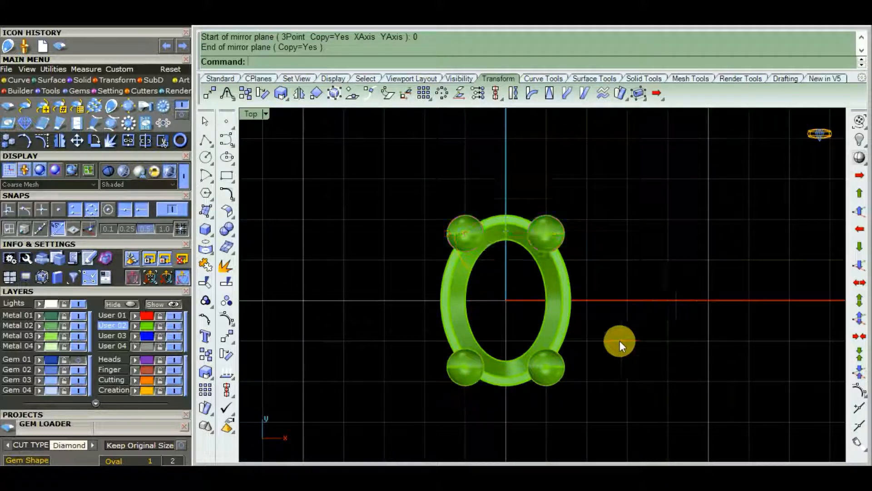
Select all four prongs around the oval ring and group them
right_drag(620, 341, 611, 316)
click(475, 196)
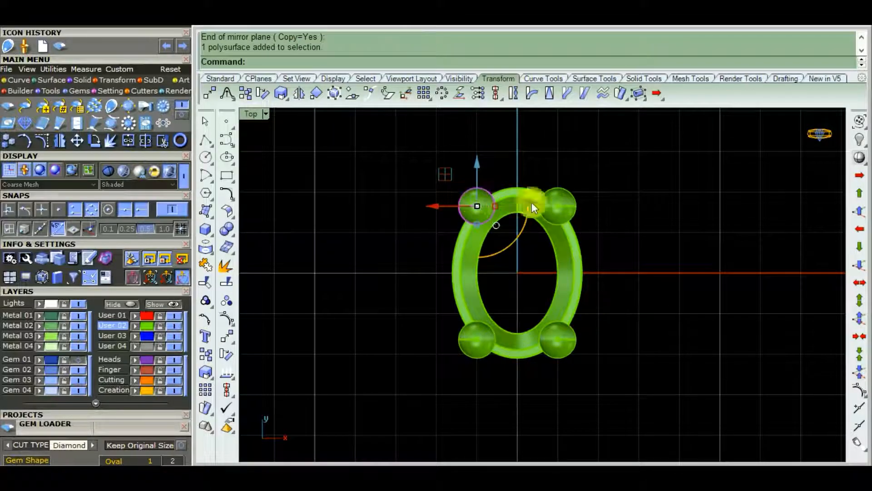
shift+click(555, 204)
shift+click(565, 348)
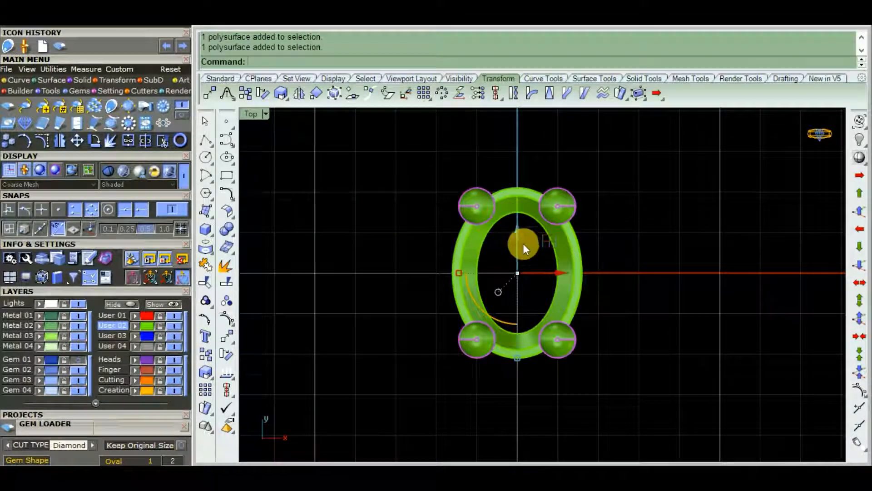
right_drag(560, 269, 536, 297)
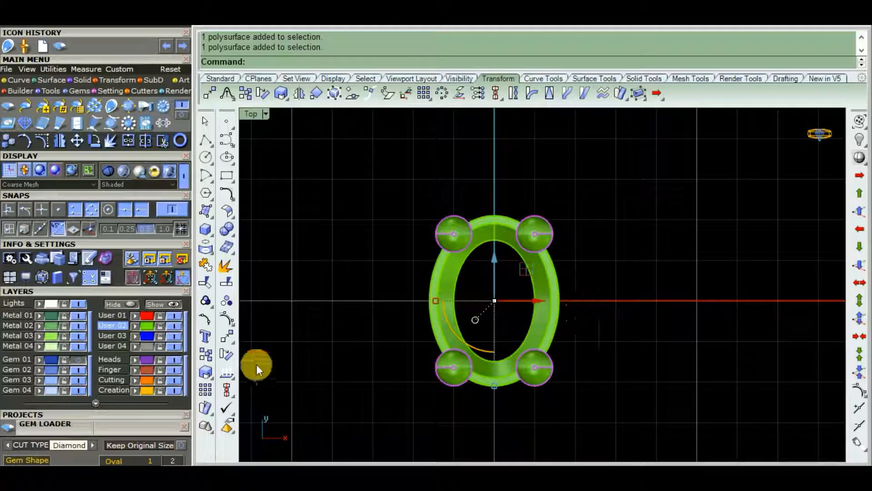
click(205, 301)
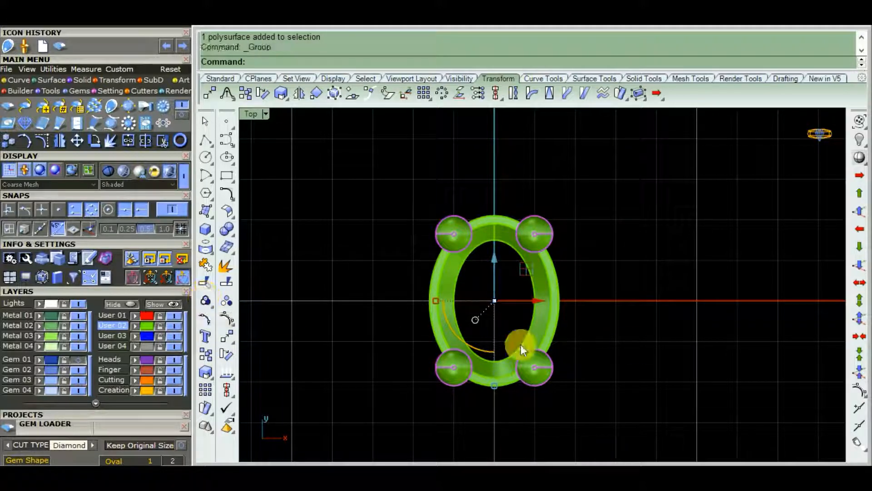
Examine the four prongs and their fit against the ring in the Perspective view
key(ctrl+F4)
right_drag(662, 347, 537, 296)
scroll(652, 212, up, 8)
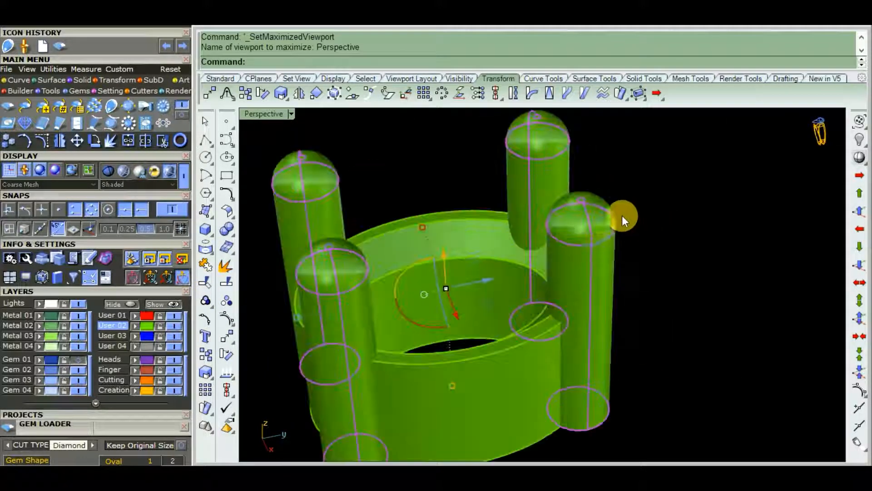
scroll(602, 252, down, 5)
right_drag(602, 252, 640, 339)
click(640, 338)
scroll(582, 261, up, 5)
scroll(581, 261, down, 5)
mouse_move(592, 321)
right_down()
mouse_move(389, 266)
mouse_move(483, 203)
mouse_move(731, 220)
mouse_move(472, 269)
mouse_move(545, 249)
mouse_move(514, 245)
mouse_move(656, 253)
mouse_move(461, 307)
mouse_move(394, 238)
mouse_move(343, 292)
mouse_move(354, 312)
mouse_move(464, 297)
right_up()
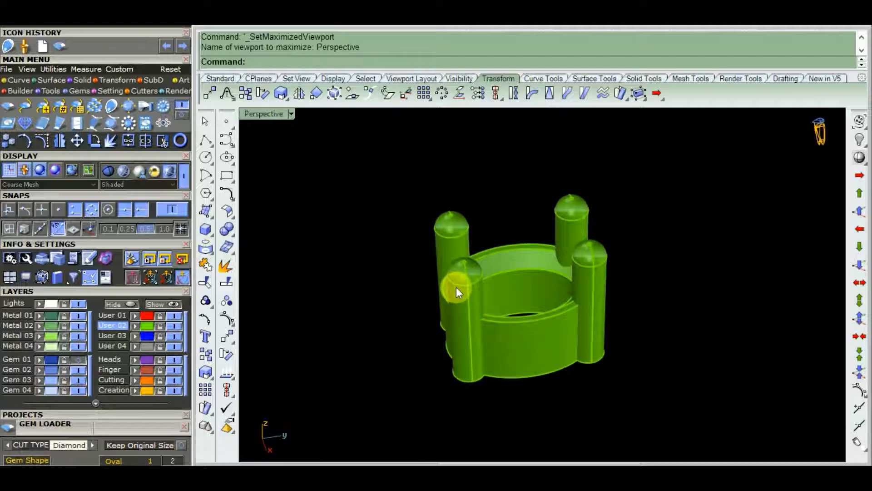
Display the setting from the Right view in shaded mode
key(ctrl+F2)
scroll(519, 272, down, 4)
scroll(527, 261, up, 15)
key(ctrl+F3)
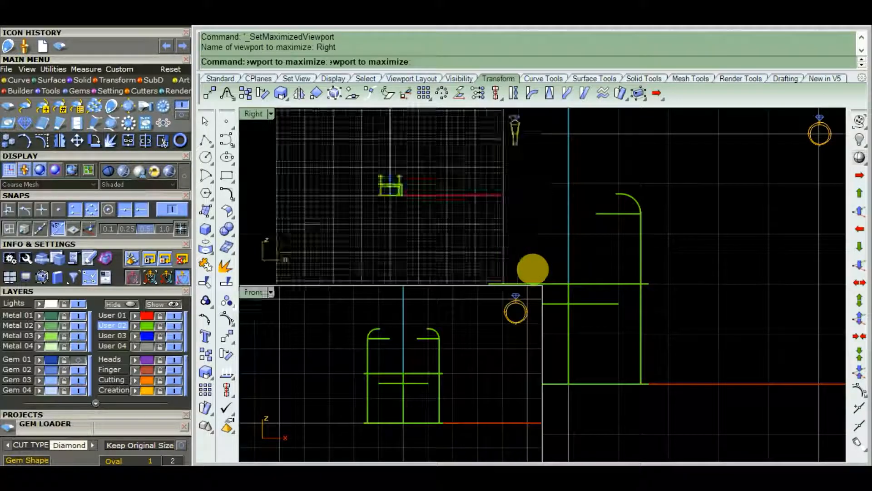
scroll(526, 267, down, 2)
scroll(522, 262, up, 5)
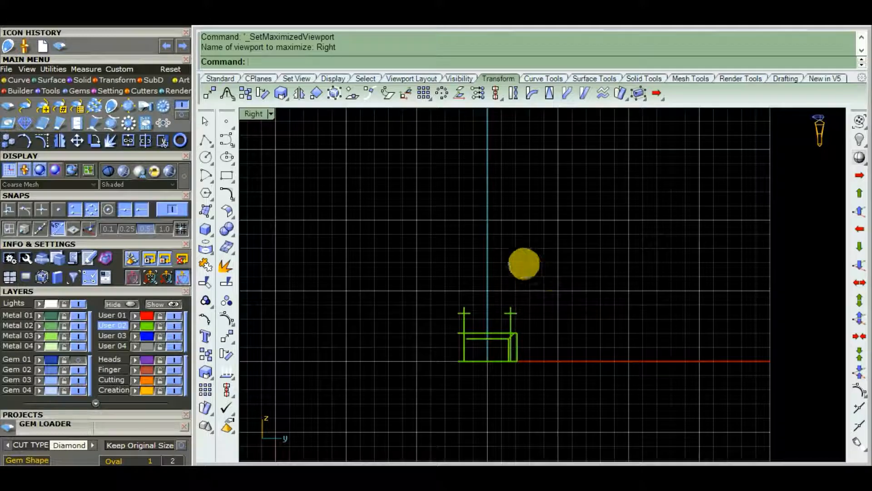
text(s)
key(Return)
scroll(490, 327, up, 8)
mouse_move(484, 357)
right_down()
mouse_move(536, 278)
mouse_move(522, 270)
right_up()
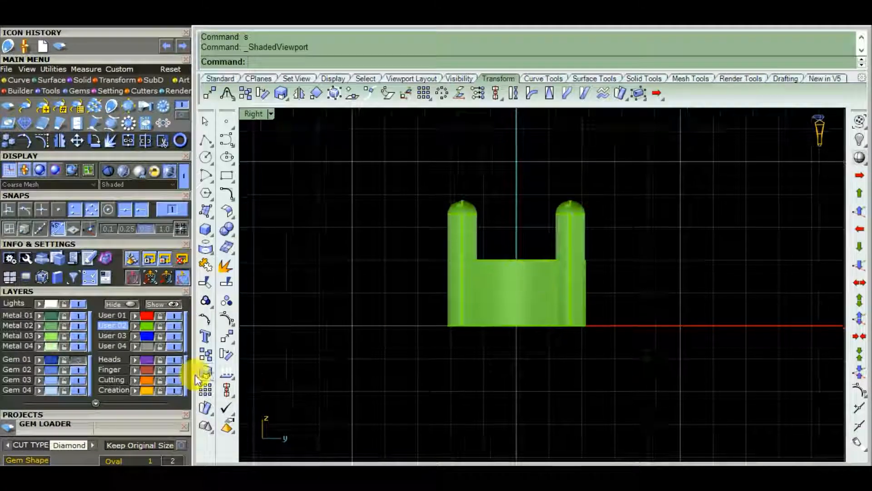
Turn on the Gem 01 layer and raise the oval gem vertically to sit between the prongs above the ring
click(77, 360)
click(524, 337)
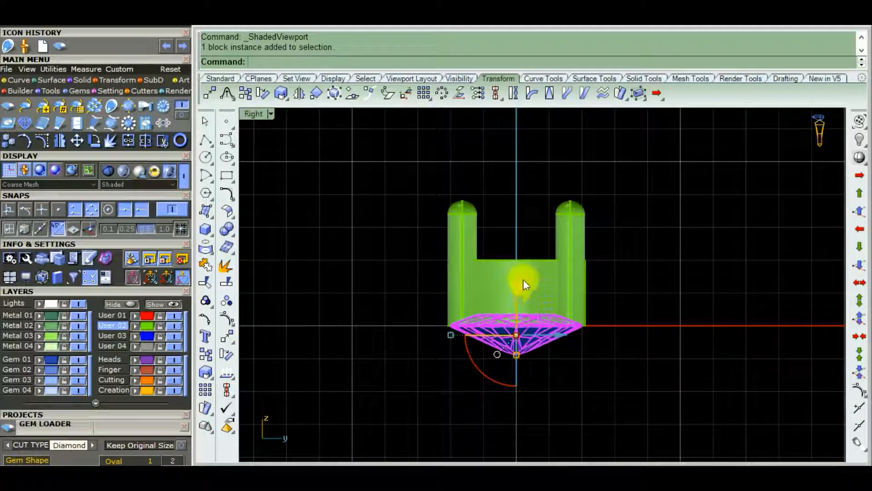
drag(516, 290, 526, 206)
key(ctrl+F4)
right_drag(675, 318, 557, 254)
key(Escape)
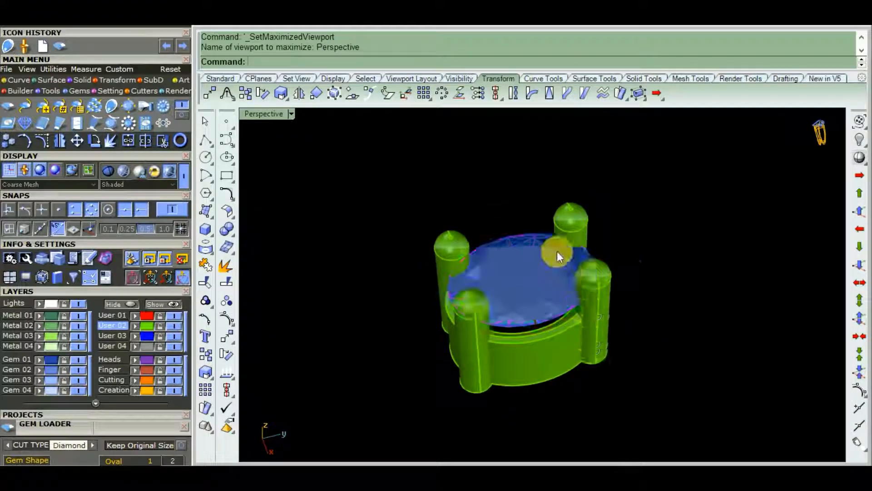
Lower the oval gem slightly so it seats into the ring's chamfered upper edge
scroll(557, 255, up, 4)
right_drag(609, 337, 561, 258)
click(560, 257)
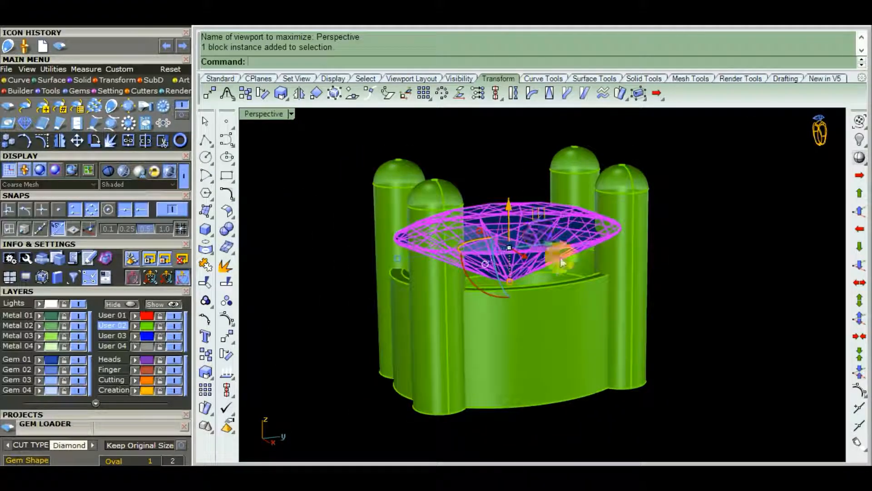
drag(509, 204, 509, 221)
mouse_move(687, 288)
right_down()
mouse_move(667, 298)
mouse_move(683, 286)
right_up()
click(615, 287)
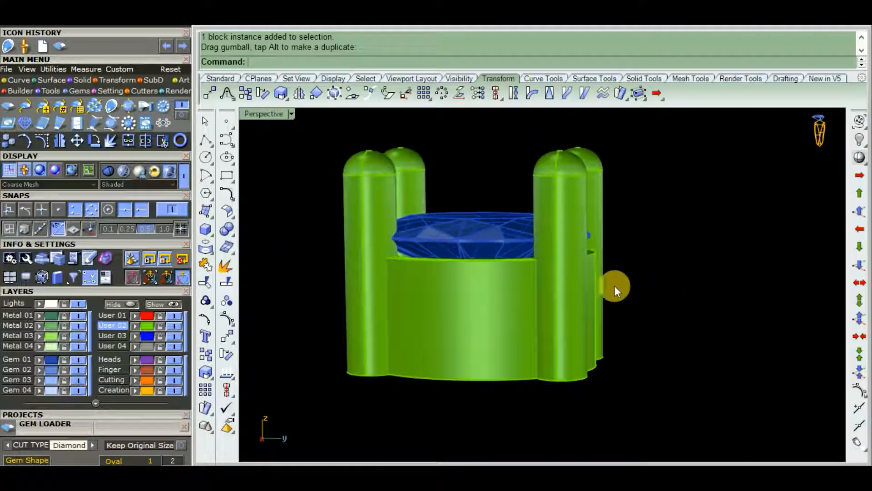
right_drag(614, 286, 542, 230)
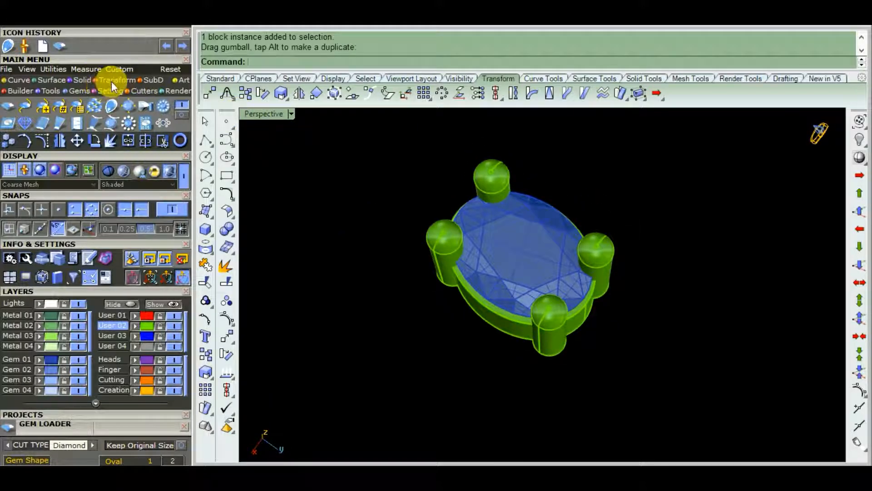
Start the Gem Cutter tool and load the oval gem into it, with the cutter mode Gem and Boolean off
click(144, 90)
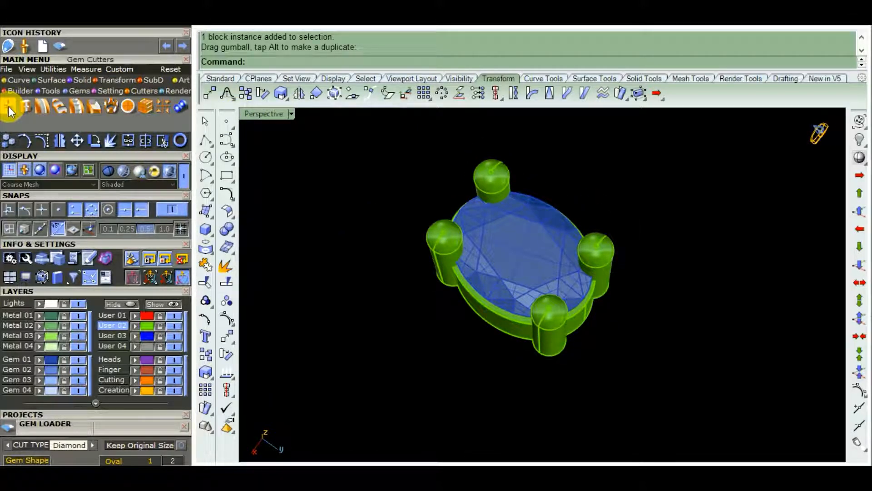
click(9, 110)
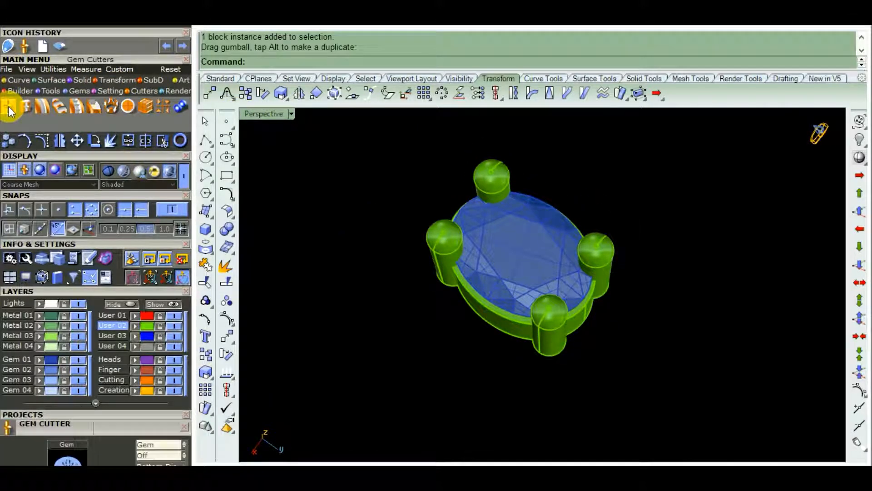
click(137, 291)
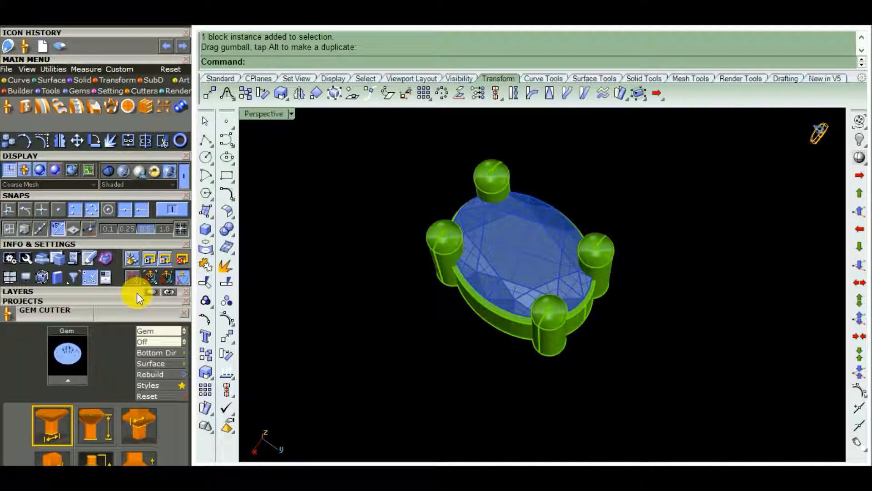
click(129, 242)
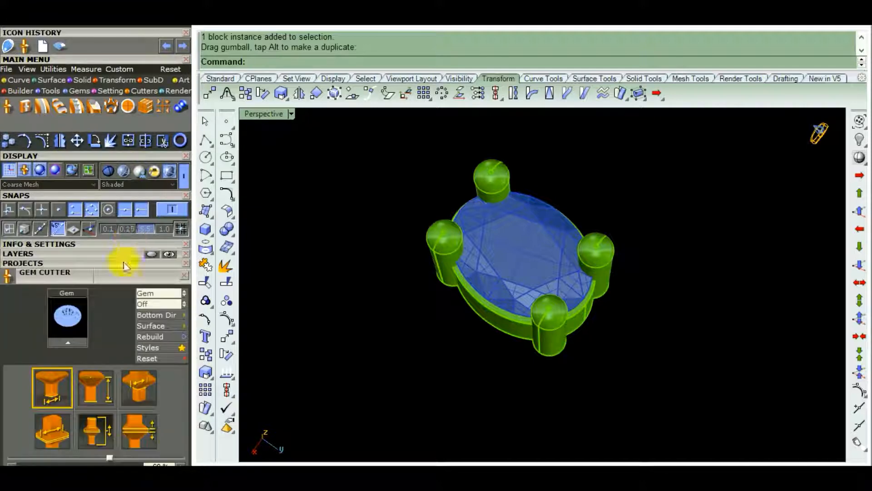
click(518, 259)
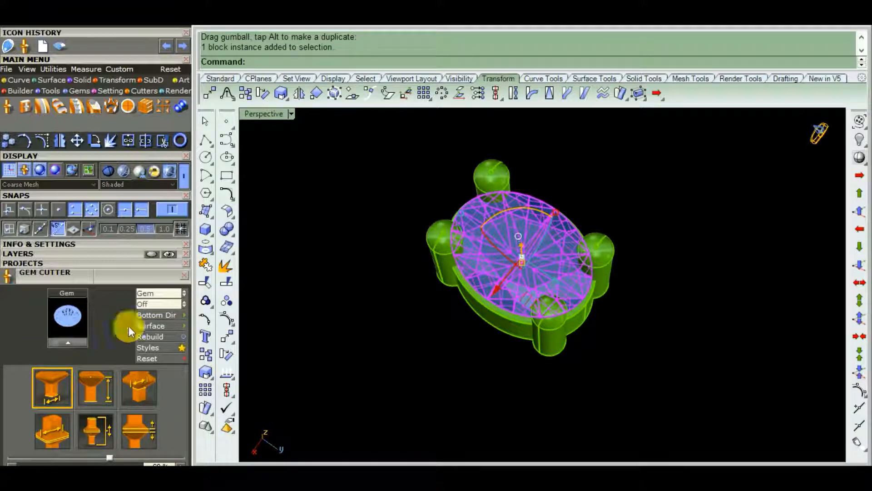
click(78, 341)
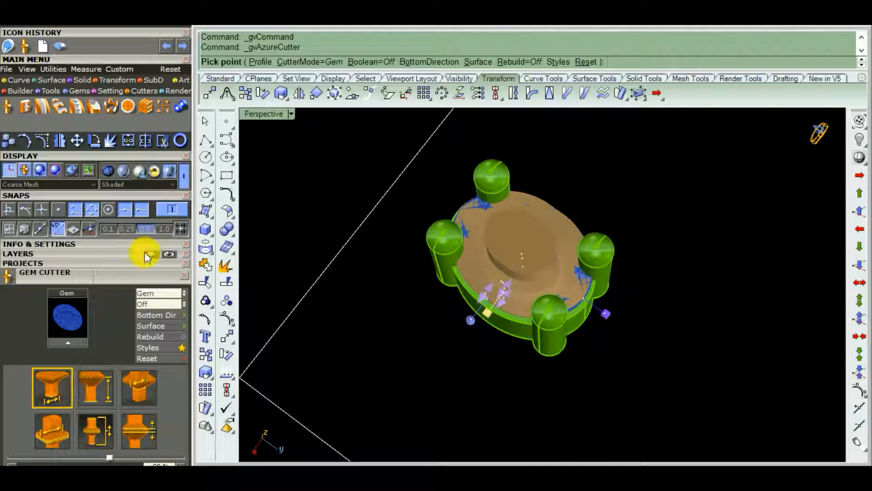
Review the cutter's lower taper, lower depth, lower seat size, girdle scale and girdle width settings
scroll(131, 248, down, 3)
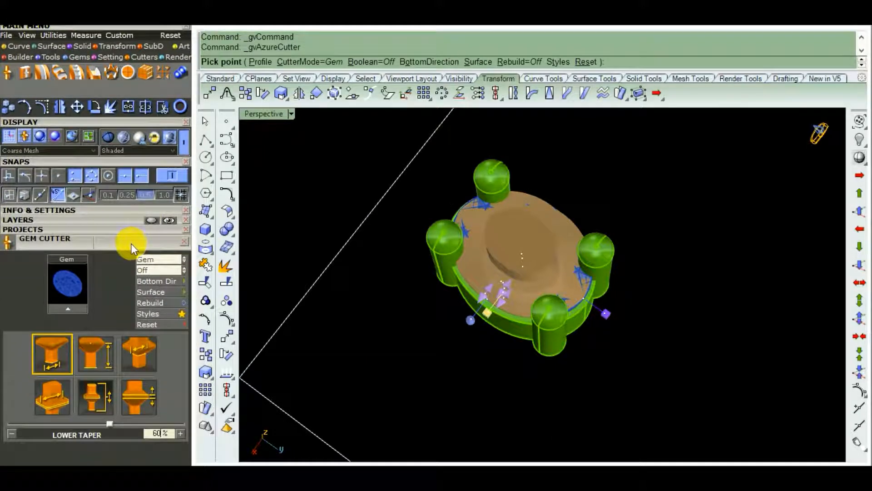
scroll(71, 356, up, 3)
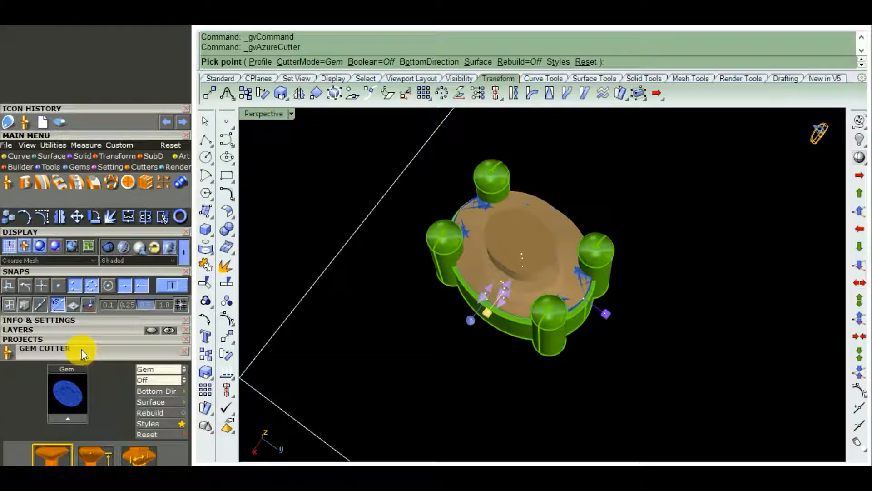
scroll(106, 277, down, 2)
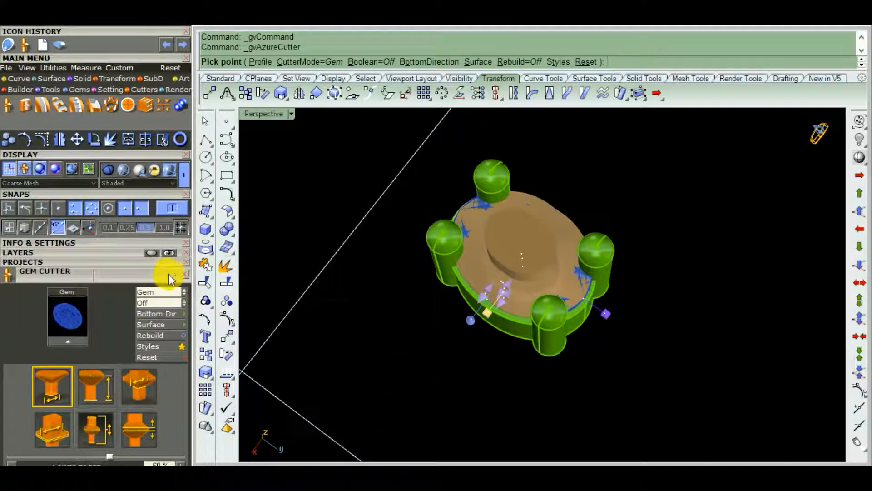
scroll(168, 274, down, 1)
click(97, 369)
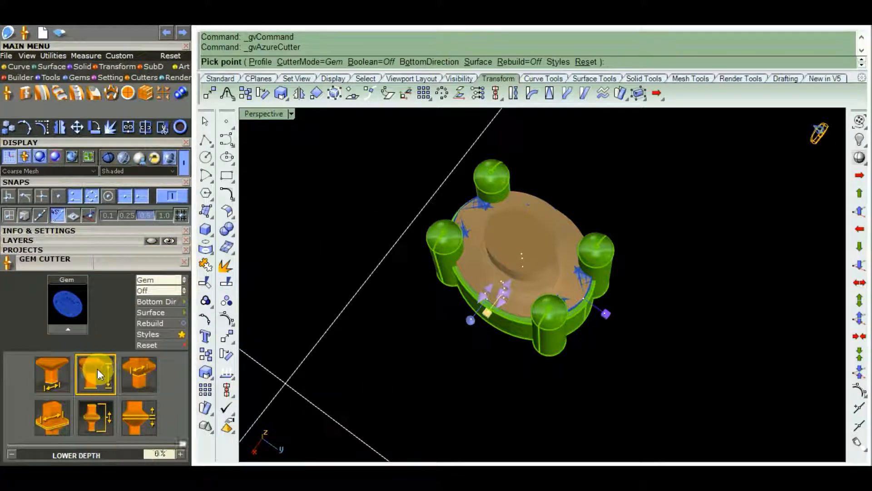
click(141, 372)
click(50, 420)
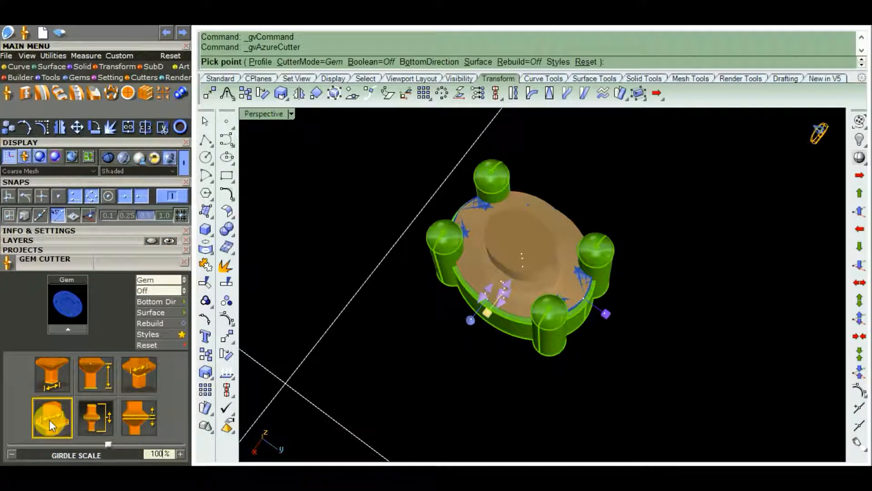
click(93, 414)
click(131, 413)
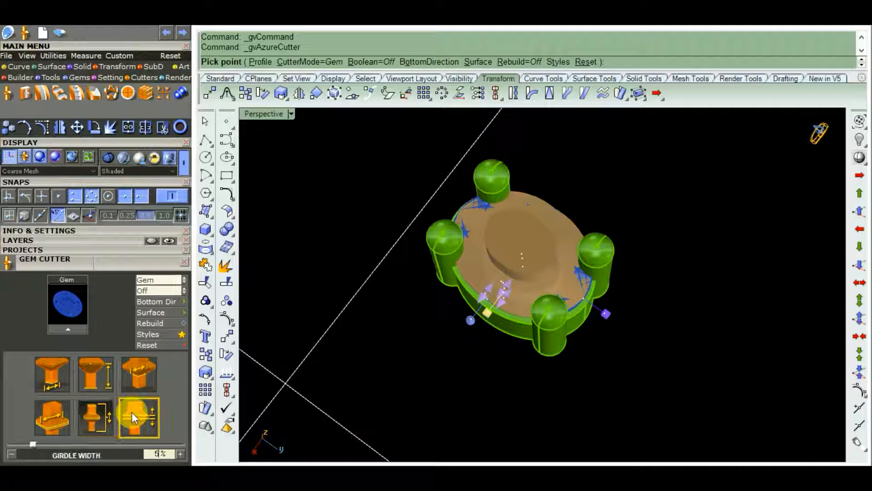
click(141, 372)
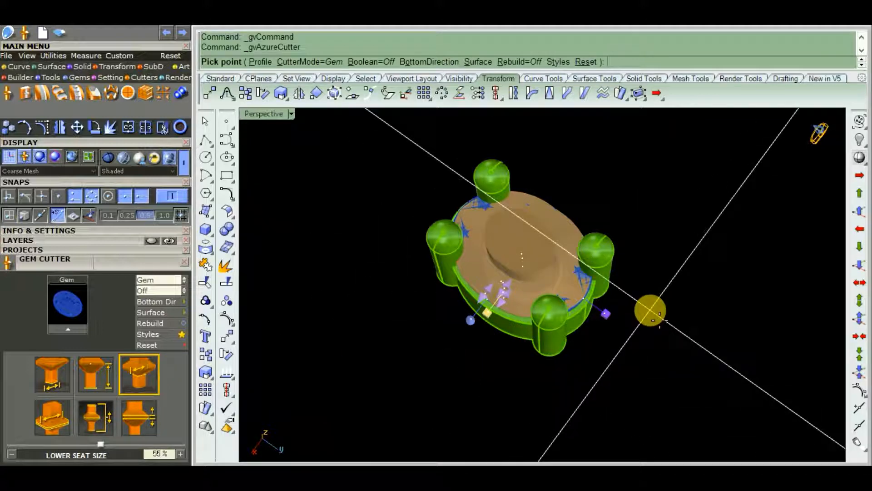
Create the gem cutter with the current settings and hide the Gem 01 layer
click(653, 309)
right_drag(574, 362, 413, 234)
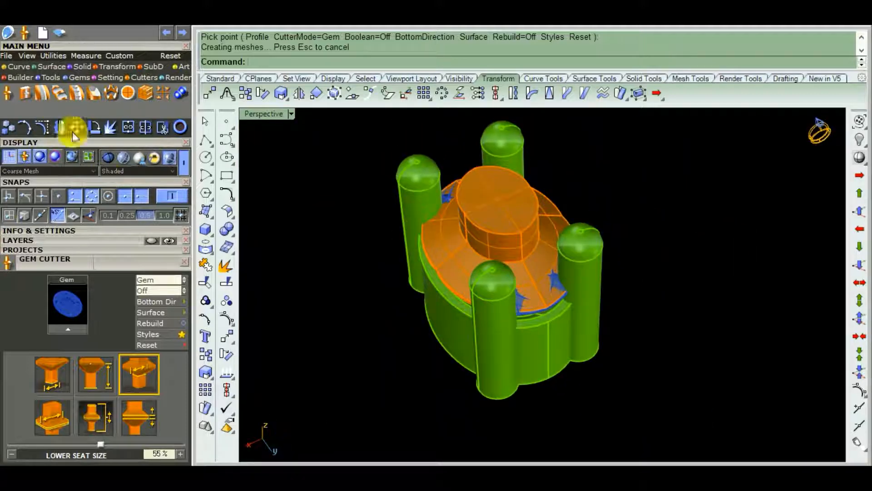
click(97, 241)
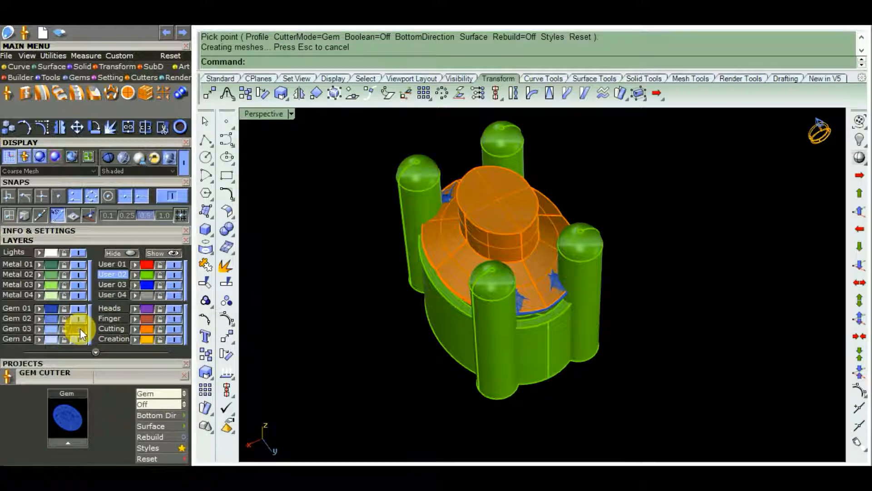
click(79, 310)
Examine from several angles how the gem cutter intersects the four prongs and the ring
scroll(456, 366, down, 7)
right_drag(462, 329, 479, 334)
scroll(476, 313, up, 7)
scroll(473, 300, down, 7)
right_drag(473, 299, 512, 376)
scroll(512, 375, up, 8)
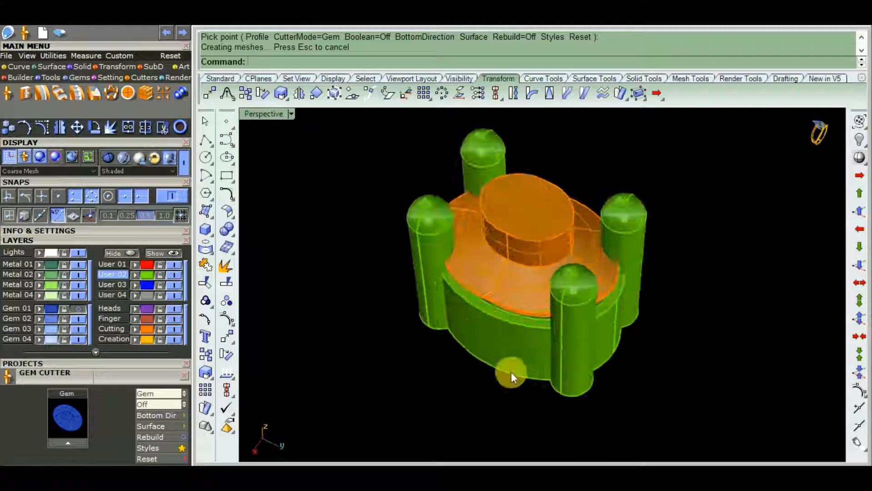
scroll(507, 372, down, 6)
Subtract the gem cutter from the four grouped prongs with a Boolean difference, keeping DeleteInput at Yes
click(432, 234)
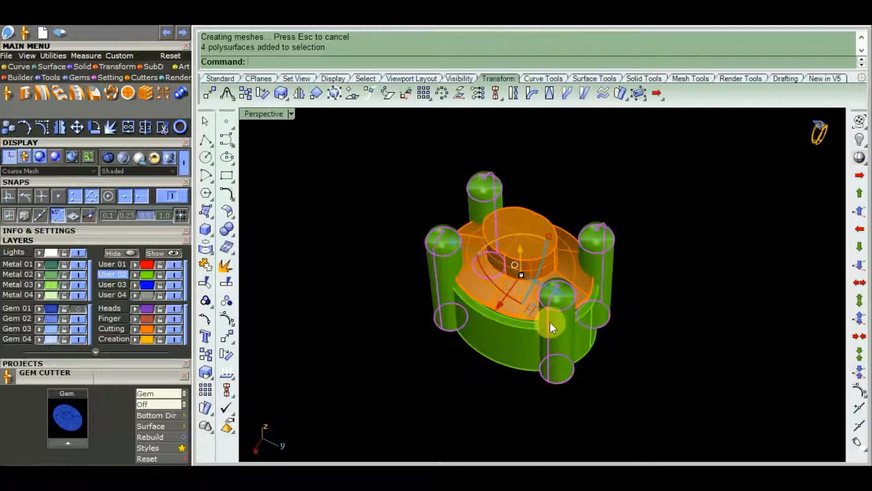
scroll(492, 273, up, 5)
scroll(447, 262, down, 2)
right_drag(460, 279, 462, 253)
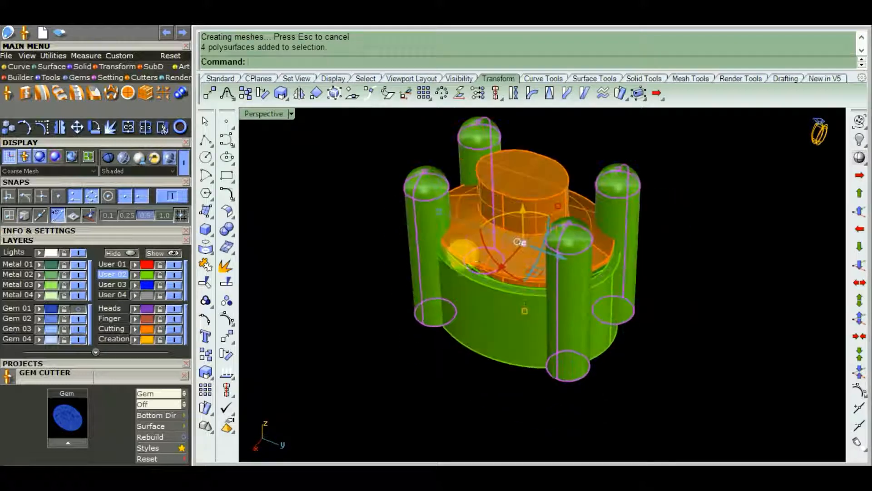
click(232, 234)
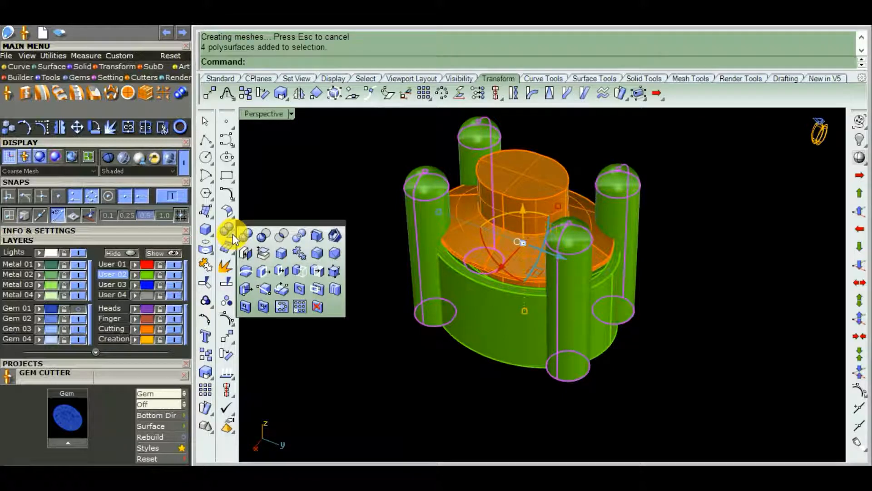
click(262, 237)
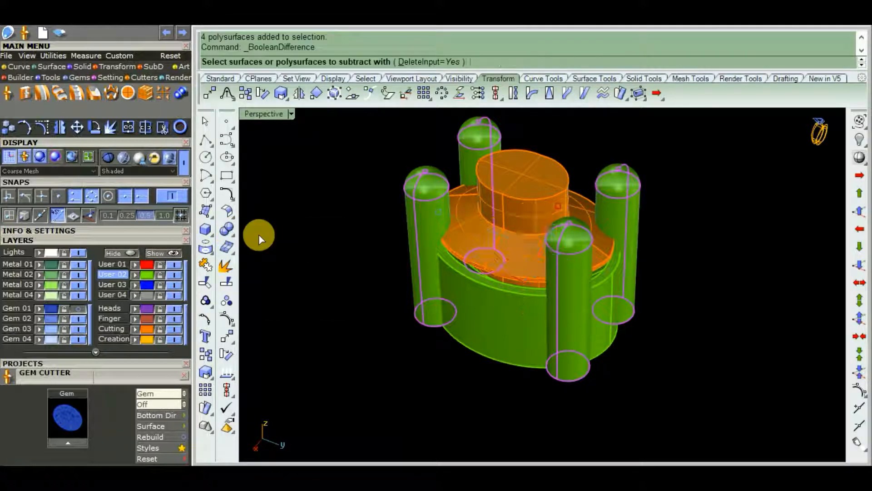
scroll(499, 290, down, 3)
right_drag(499, 290, 518, 325)
scroll(522, 250, up, 5)
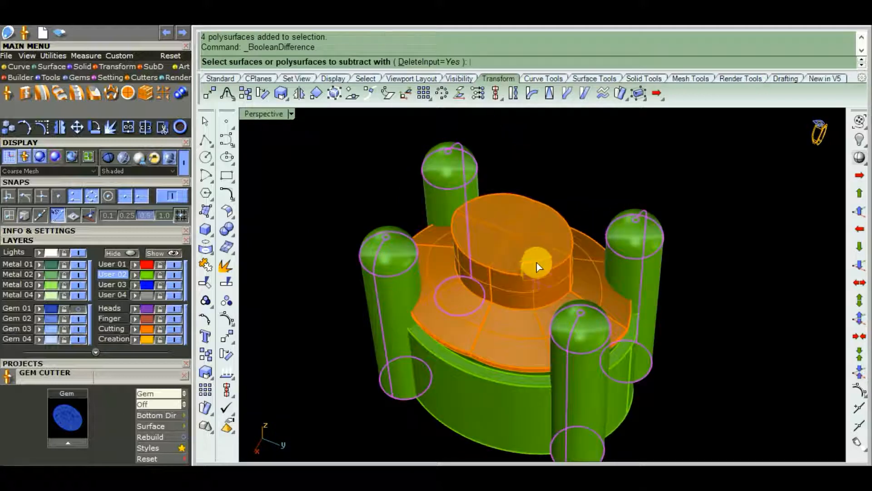
click(536, 263)
right_click(538, 262)
scroll(539, 260, down, 3)
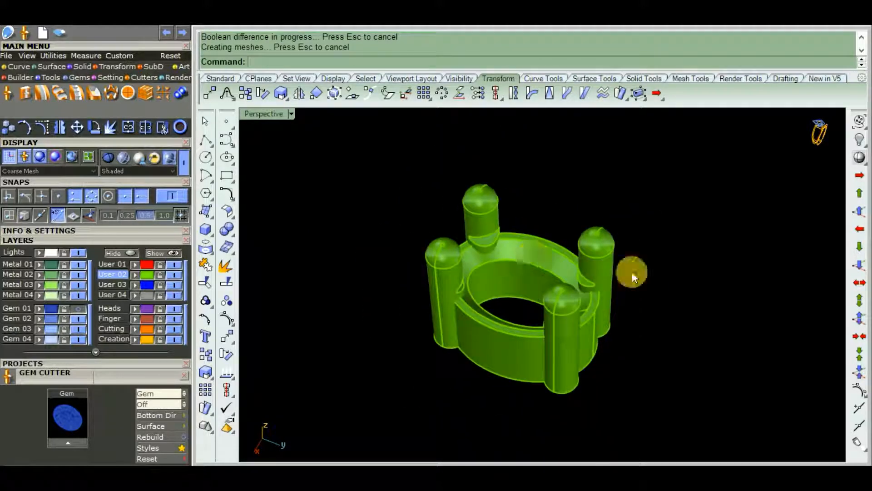
Inspect the seat notches cut into the inner sides of the prongs, close up and from several angles
right_drag(633, 277, 595, 213)
scroll(508, 174, up, 8)
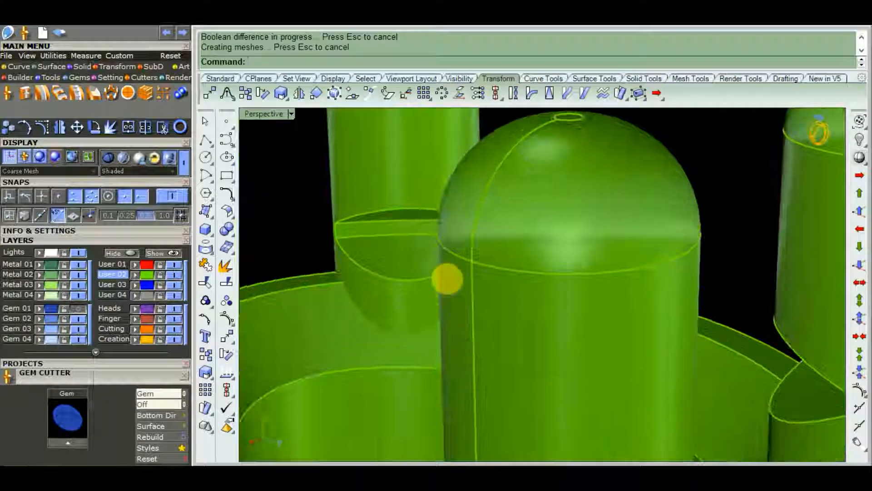
scroll(446, 280, down, 3)
right_drag(445, 281, 399, 214)
scroll(461, 232, up, 2)
scroll(393, 211, down, 10)
scroll(560, 253, up, 6)
scroll(524, 255, down, 5)
scroll(428, 222, up, 5)
scroll(483, 241, down, 10)
right_drag(528, 241, 459, 314)
Zoom to the selected ring and prongs and show the Gem 01 layer again
drag(626, 140, 625, 141)
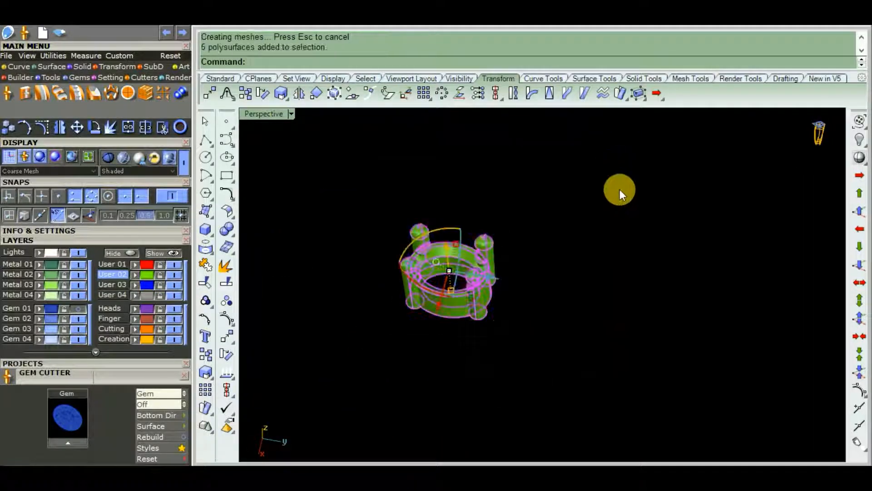
text(zsa)
key(Return)
right_drag(618, 198, 468, 226)
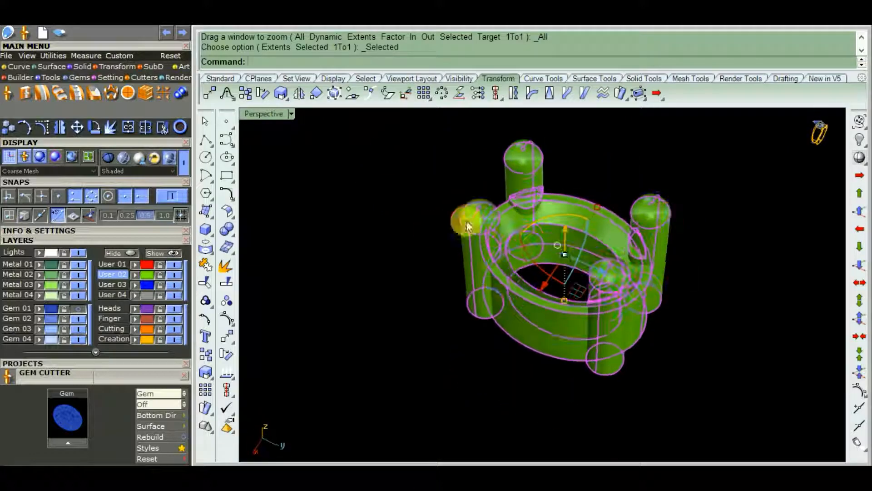
click(78, 308)
scroll(588, 198, down, 1)
right_drag(588, 198, 604, 232)
click(627, 184)
right_drag(627, 185, 593, 145)
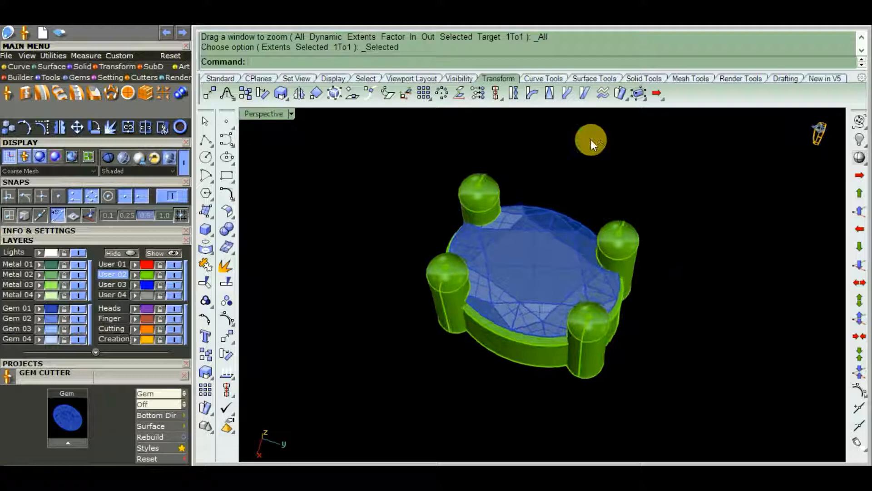
Preview the setting with the gem using the Shade command and Working Render display, and end the preview
click(220, 79)
right_drag(302, 136, 690, 109)
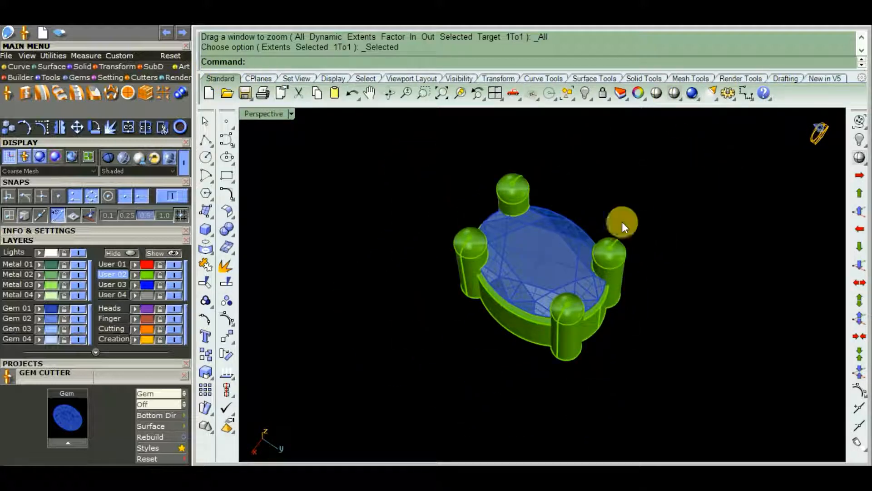
scroll(558, 235, up, 2)
scroll(602, 218, up, 2)
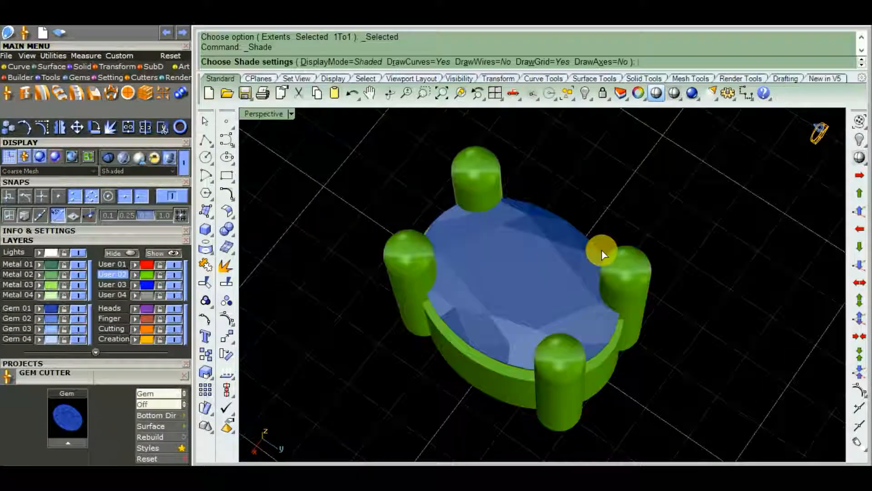
right_drag(603, 255, 649, 317)
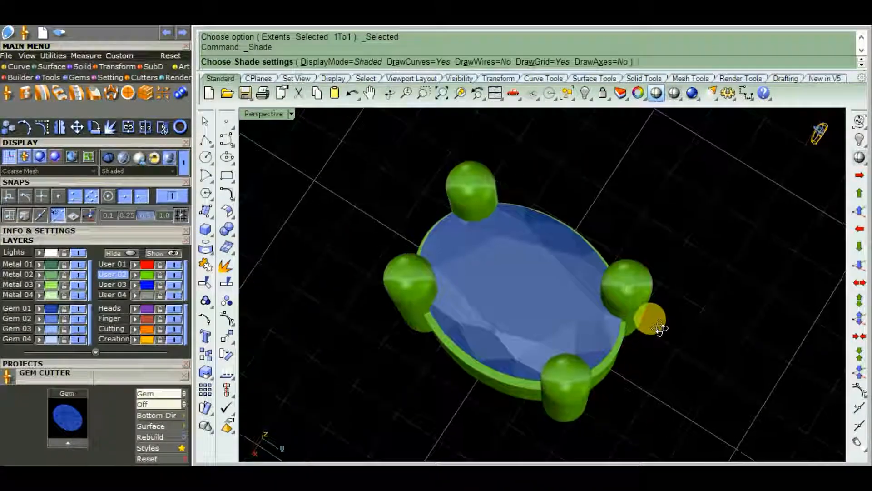
click(11, 66)
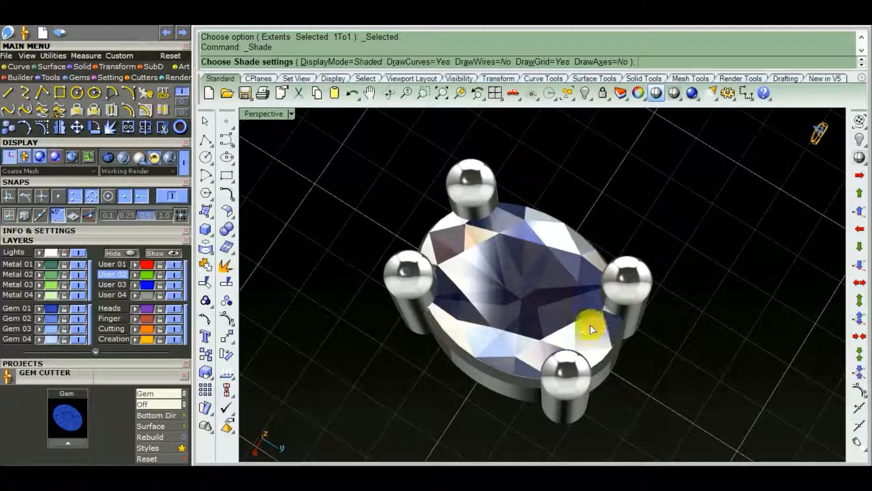
key(Escape)
mouse_move(578, 350)
right_down()
mouse_move(545, 220)
mouse_move(534, 239)
right_up()
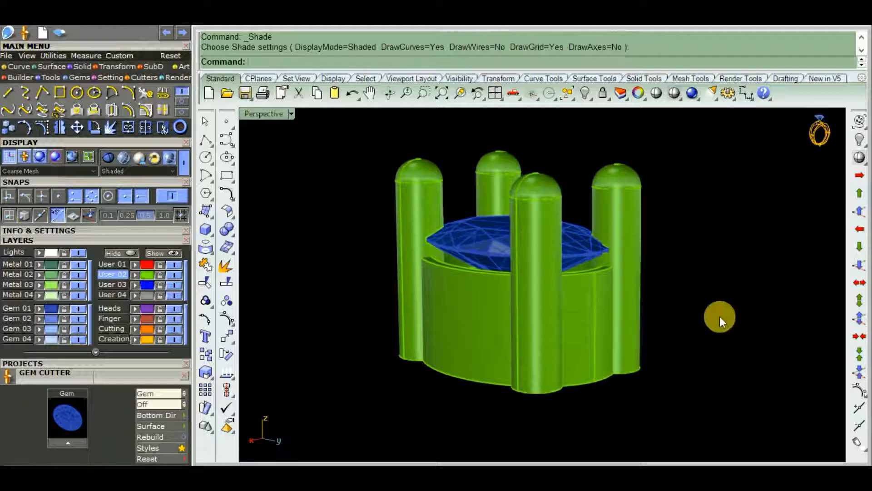
Move the ring and four prongs to the Creation layer and switch the viewport to Working Render display
drag(325, 372, 324, 371)
click(139, 344)
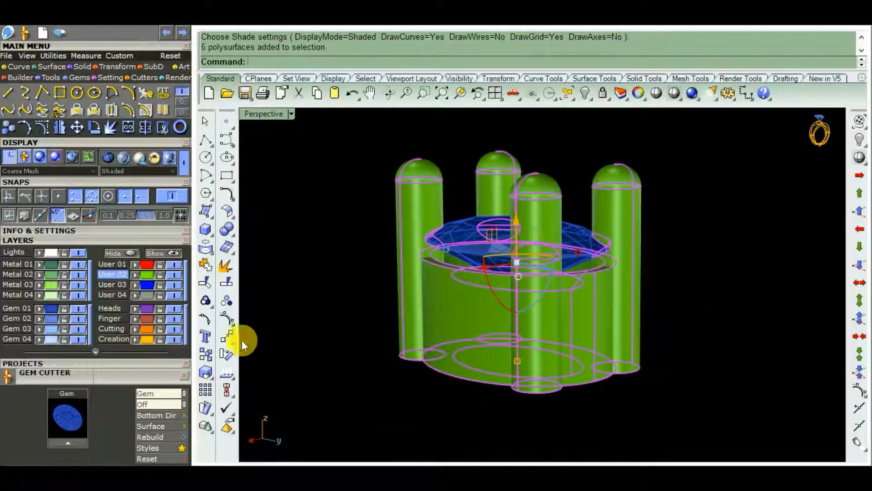
right_drag(341, 282, 371, 384)
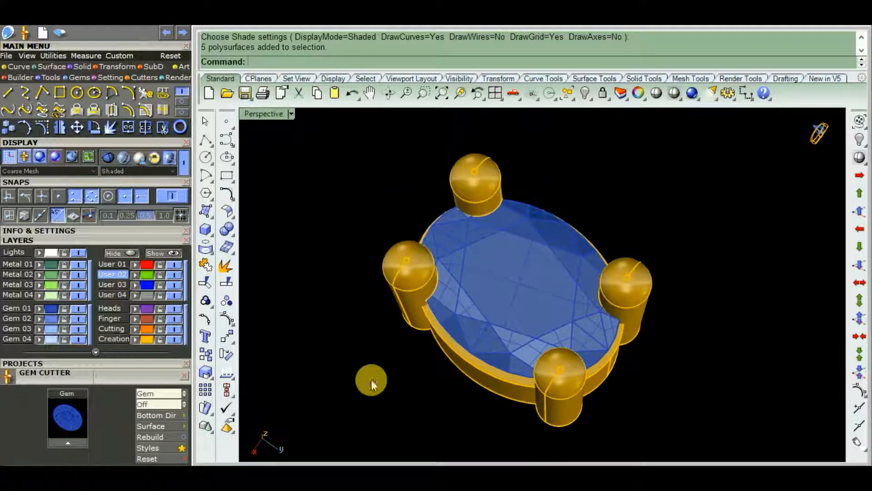
click(154, 159)
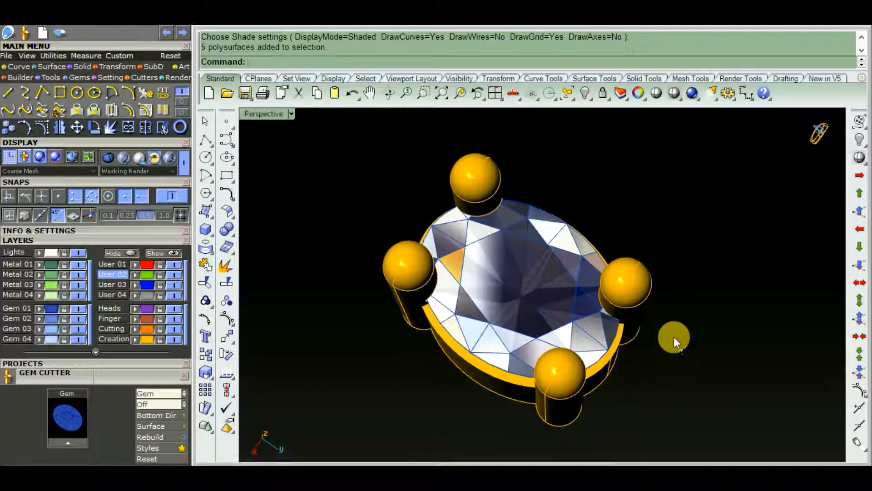
Examine the finished oval setting from above, below and all sides in the rendered display
mouse_move(672, 337)
right_down()
mouse_move(669, 352)
mouse_move(424, 230)
mouse_move(668, 279)
mouse_move(652, 247)
mouse_move(745, 277)
right_up()
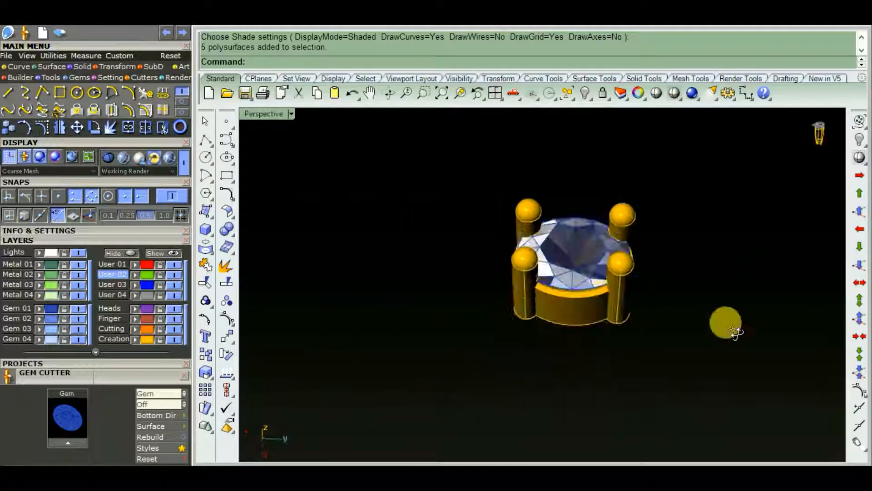
right_drag(736, 333, 644, 348)
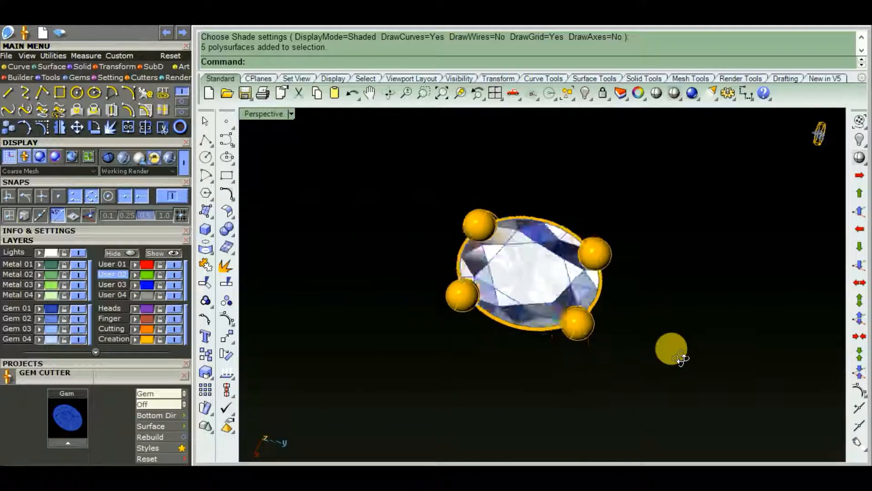
right_drag(583, 381, 581, 378)
scroll(551, 329, up, 8)
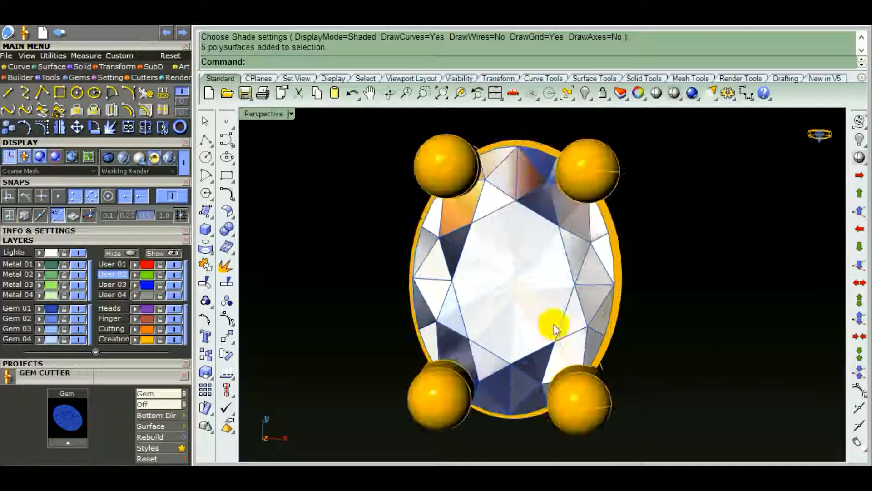
scroll(551, 332, down, 4)
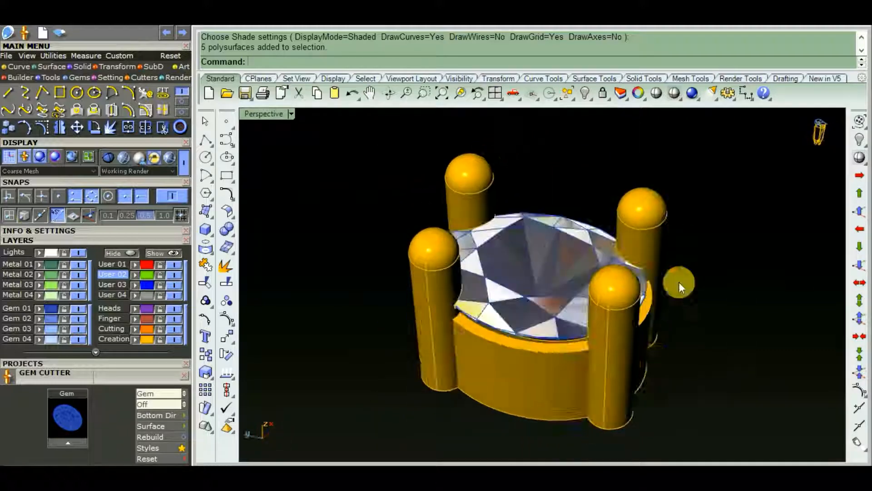
right_drag(680, 286, 705, 349)
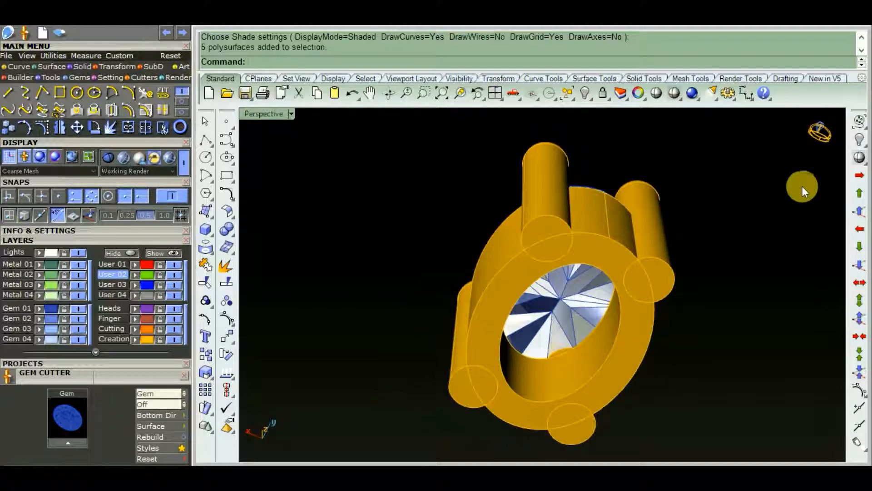
right_drag(803, 191, 552, 384)
right_drag(639, 282, 350, 226)
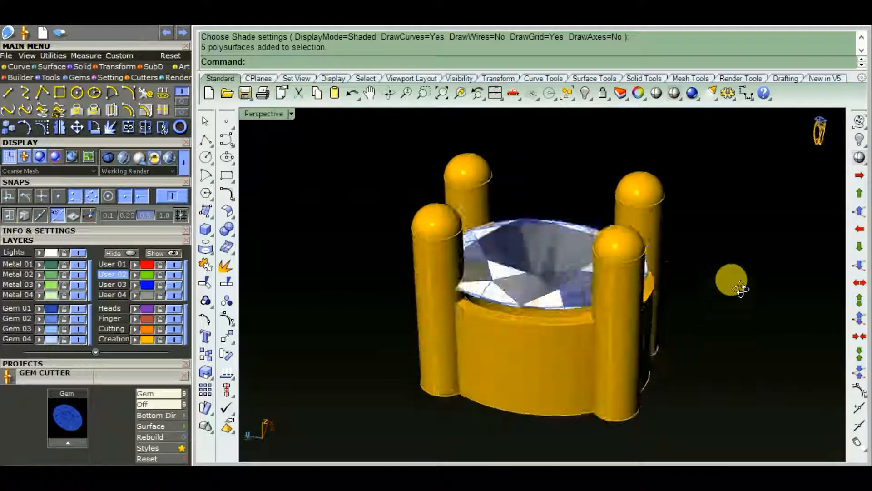
right_drag(741, 290, 588, 376)
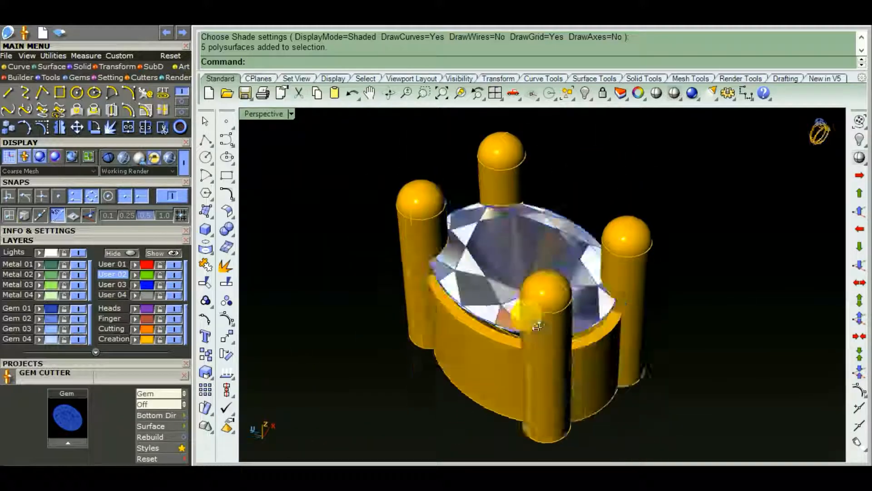
right_drag(538, 326, 654, 372)
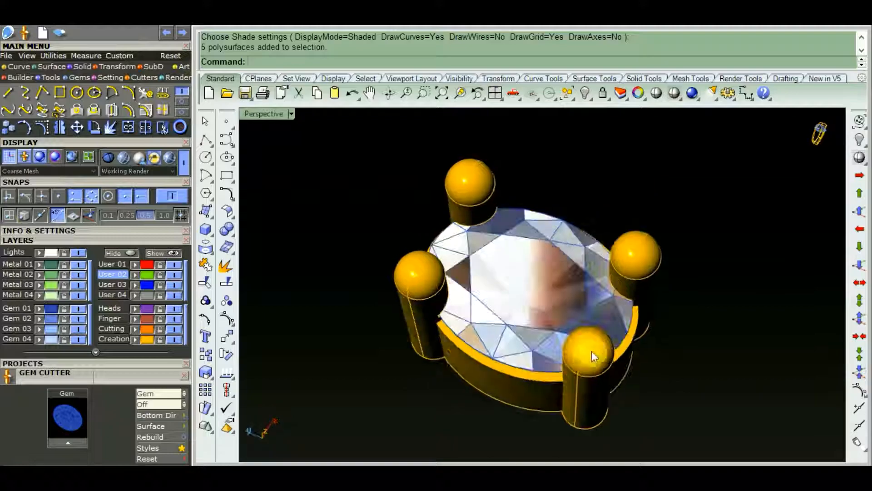
right_drag(593, 357, 571, 384)
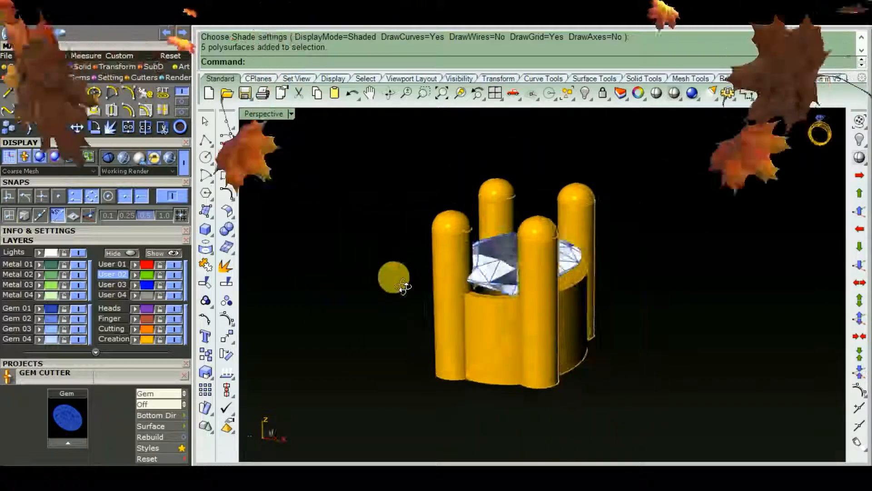